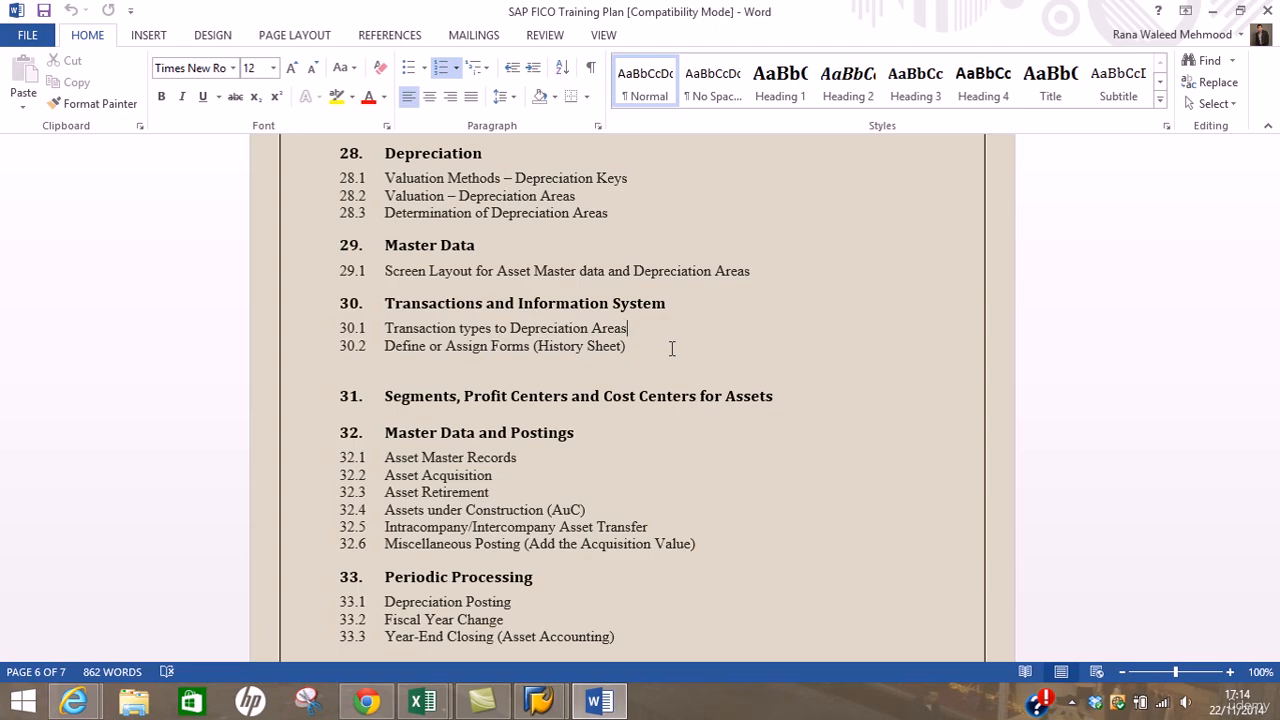
- Switch from the Word training plan to SAP and close the SAP Easy Access session, keeping Display IMG
{"action": "left_click", "coordinate": [553, 705]}
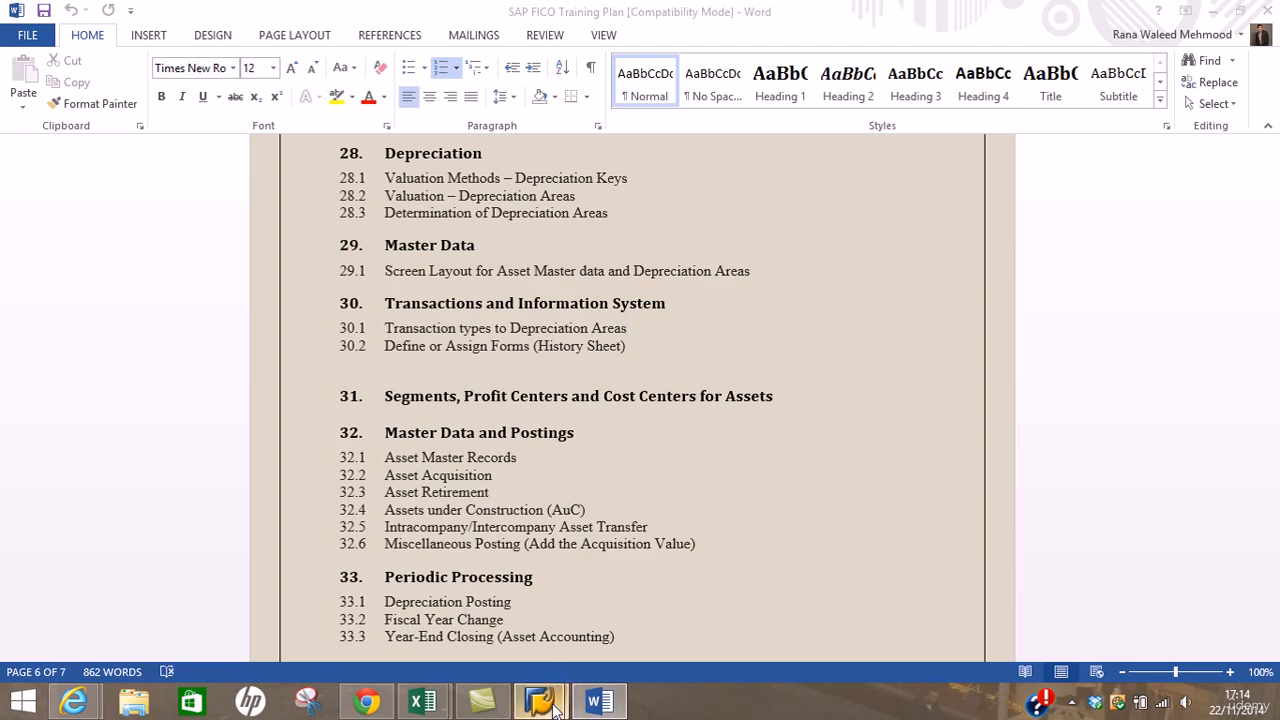
{"action": "left_click", "coordinate": [612, 611]}
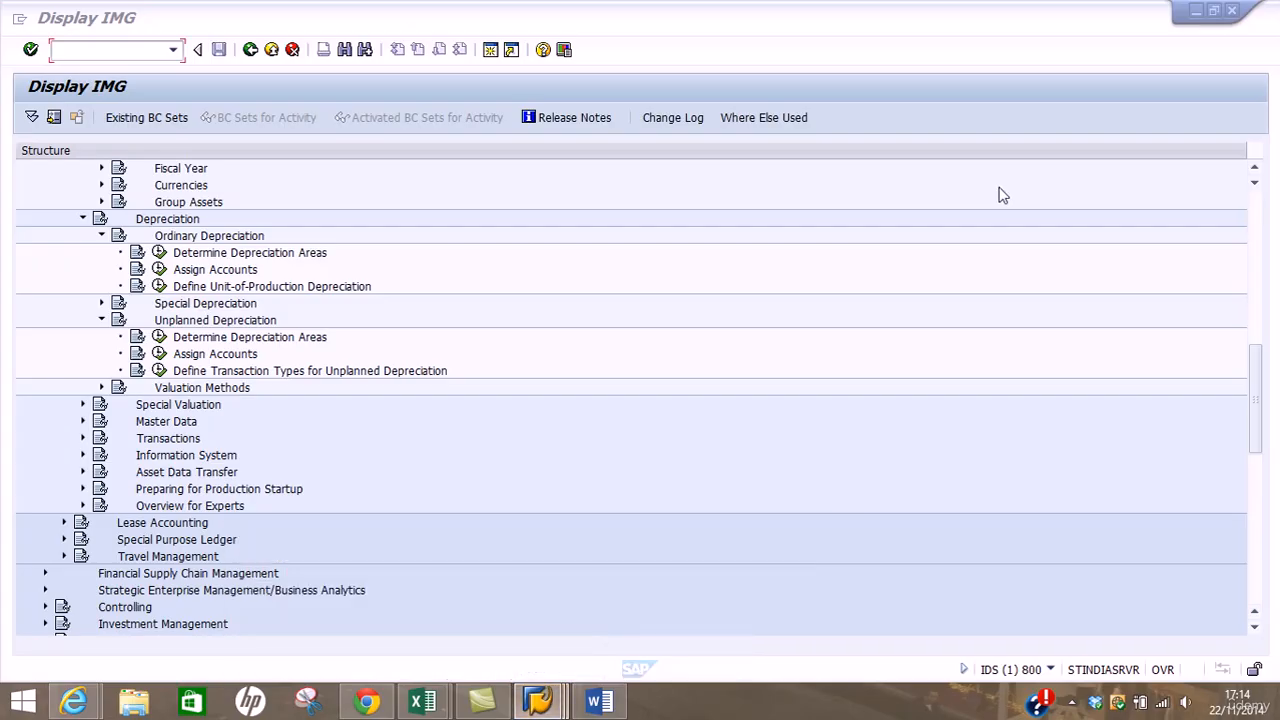
{"action": "mouse_move", "coordinate": [537, 700]}
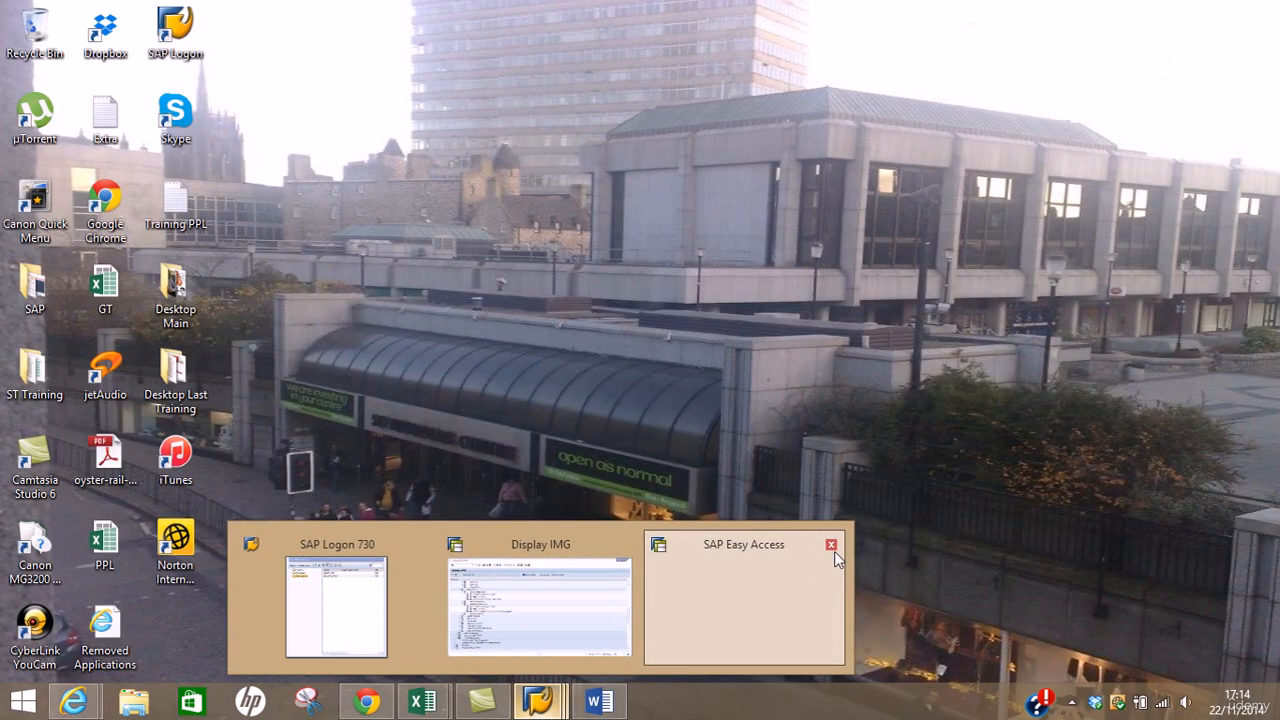
{"action": "left_click", "coordinate": [831, 546]}
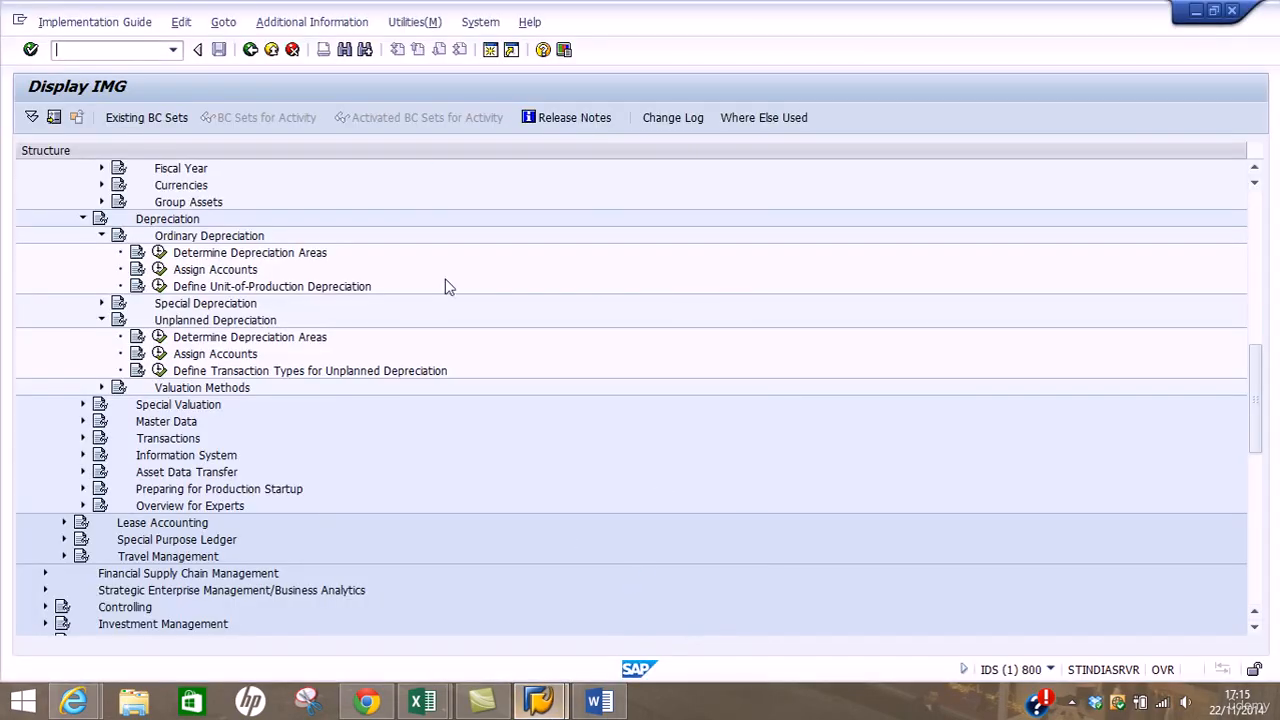
- Open transaction AO91 in a new session from Display IMG
{"action": "left_click", "coordinate": [145, 50]}
{"action": "type", "text": "/oao91"}
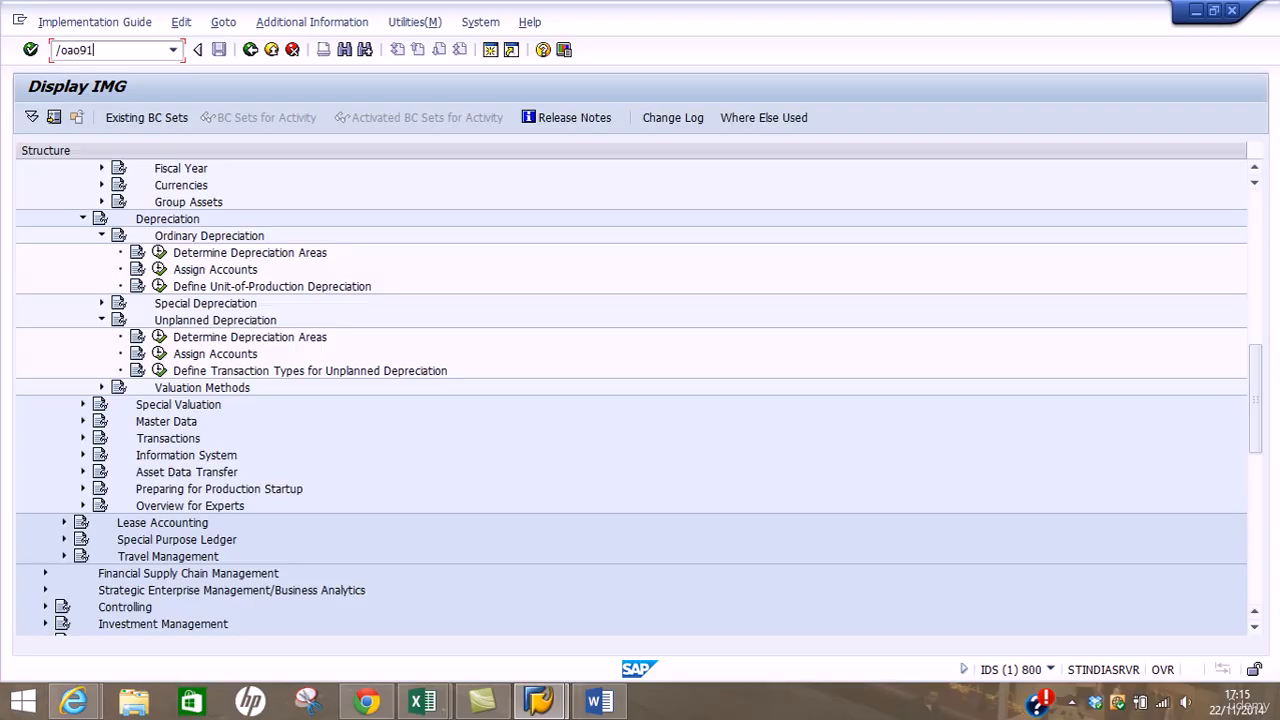
{"action": "key", "text": "Return"}
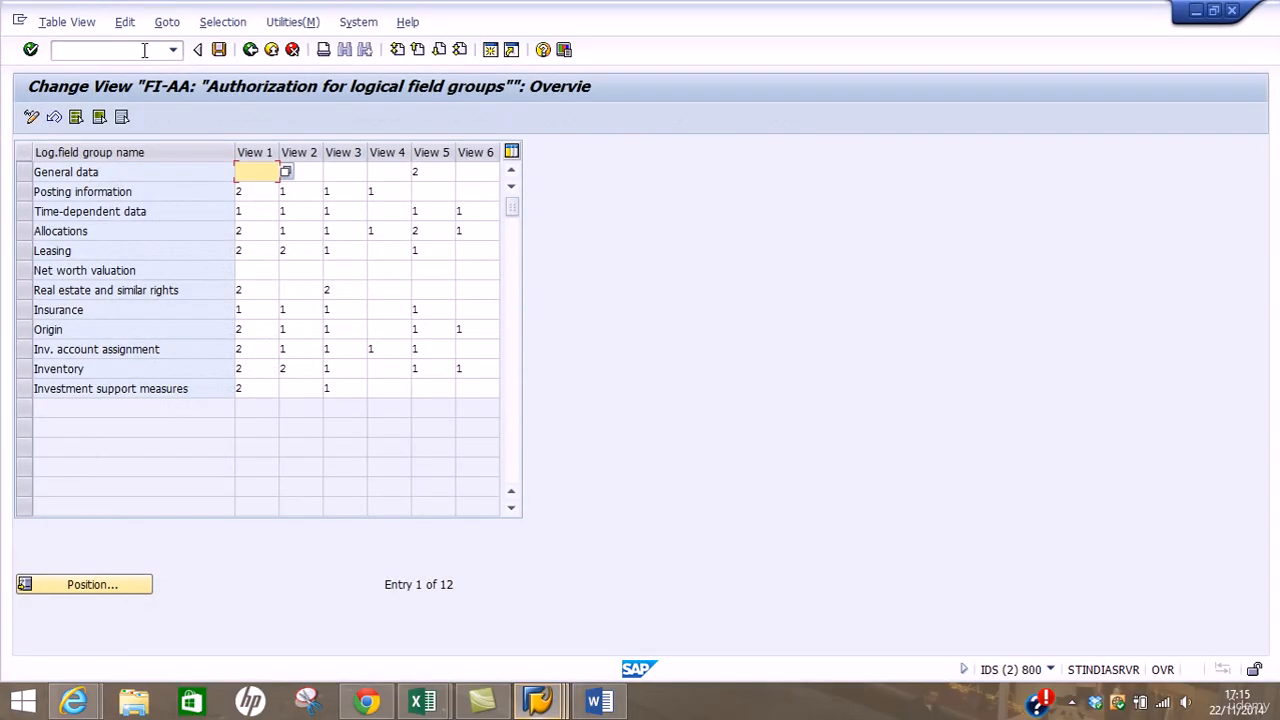
- Return this session to SAP Easy Access and open F-90 - With Vendor under Fixed Assets, Posting, Acquisition, External Acquisition
{"action": "left_click", "coordinate": [159, 49]}
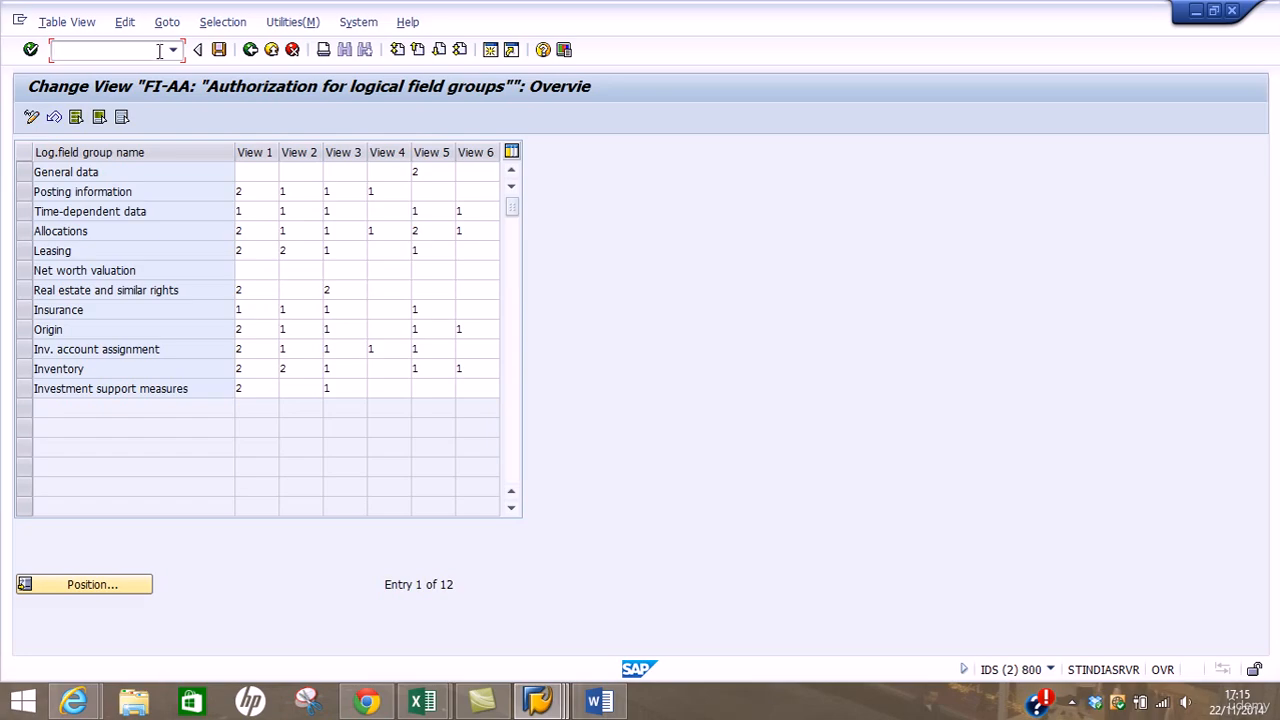
{"action": "type", "text": "/n"}
{"action": "key", "text": "Return"}
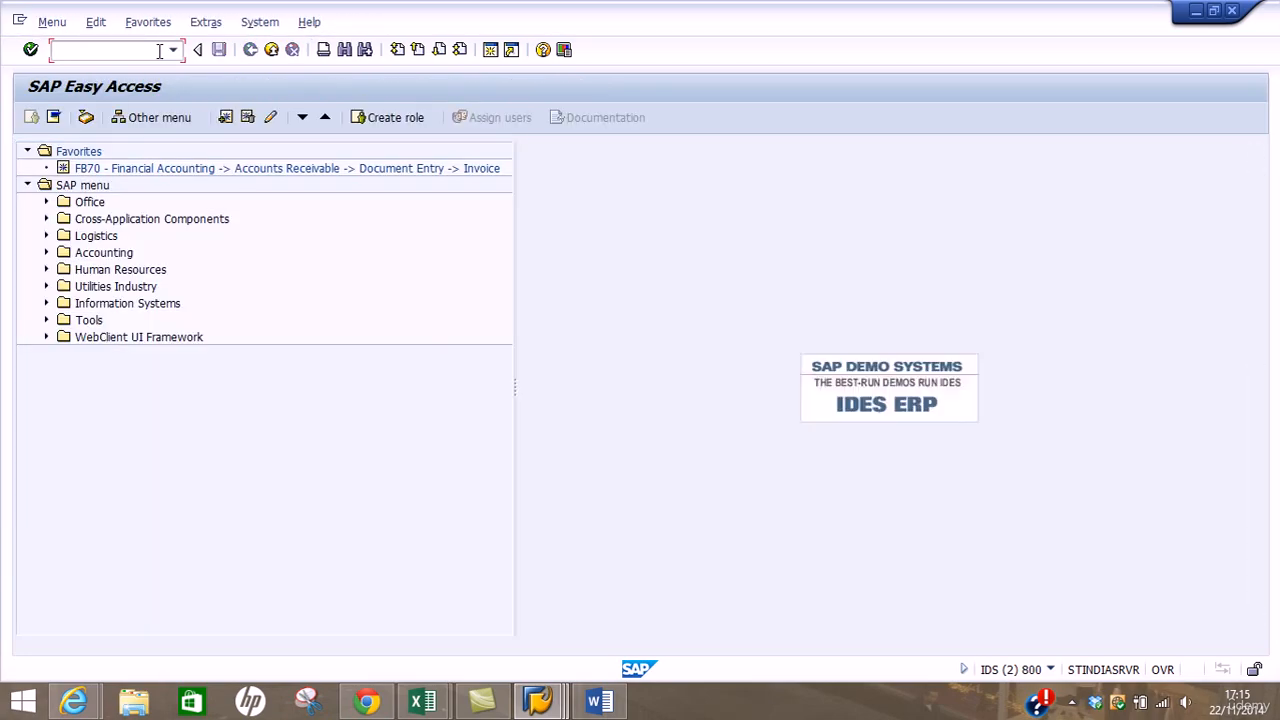
{"action": "left_click", "coordinate": [45, 253]}
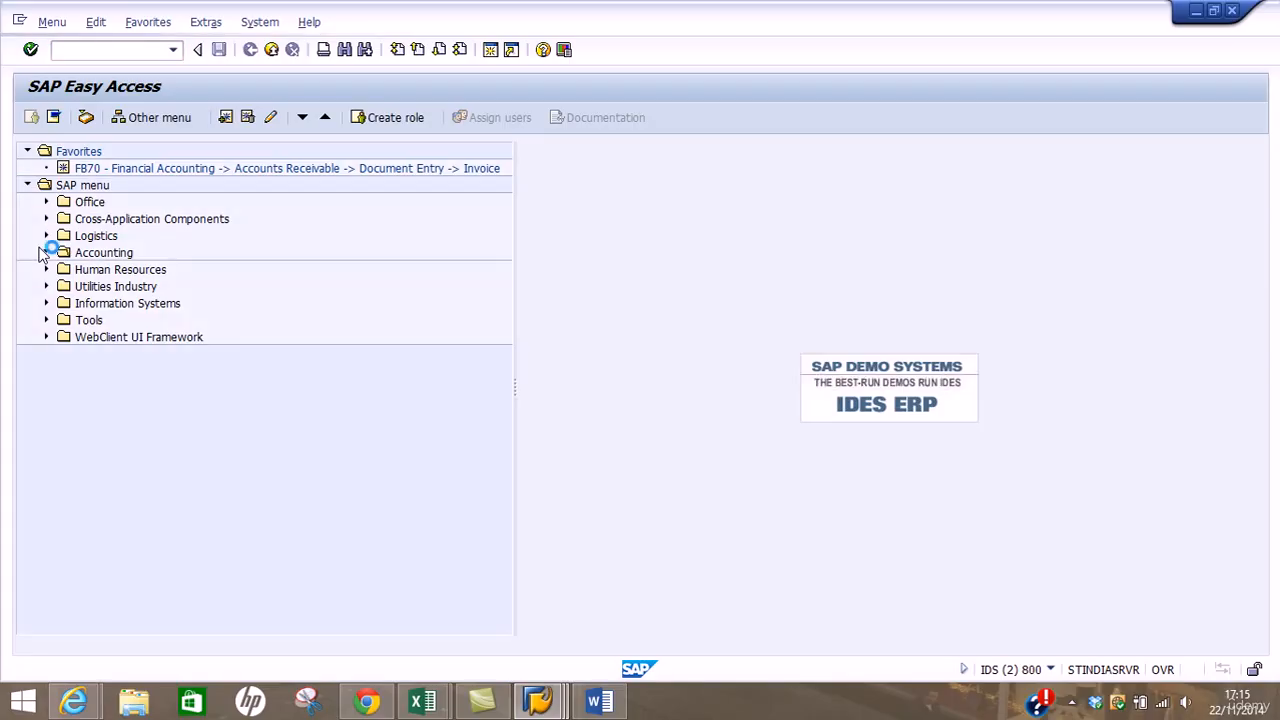
{"action": "left_click", "coordinate": [65, 270]}
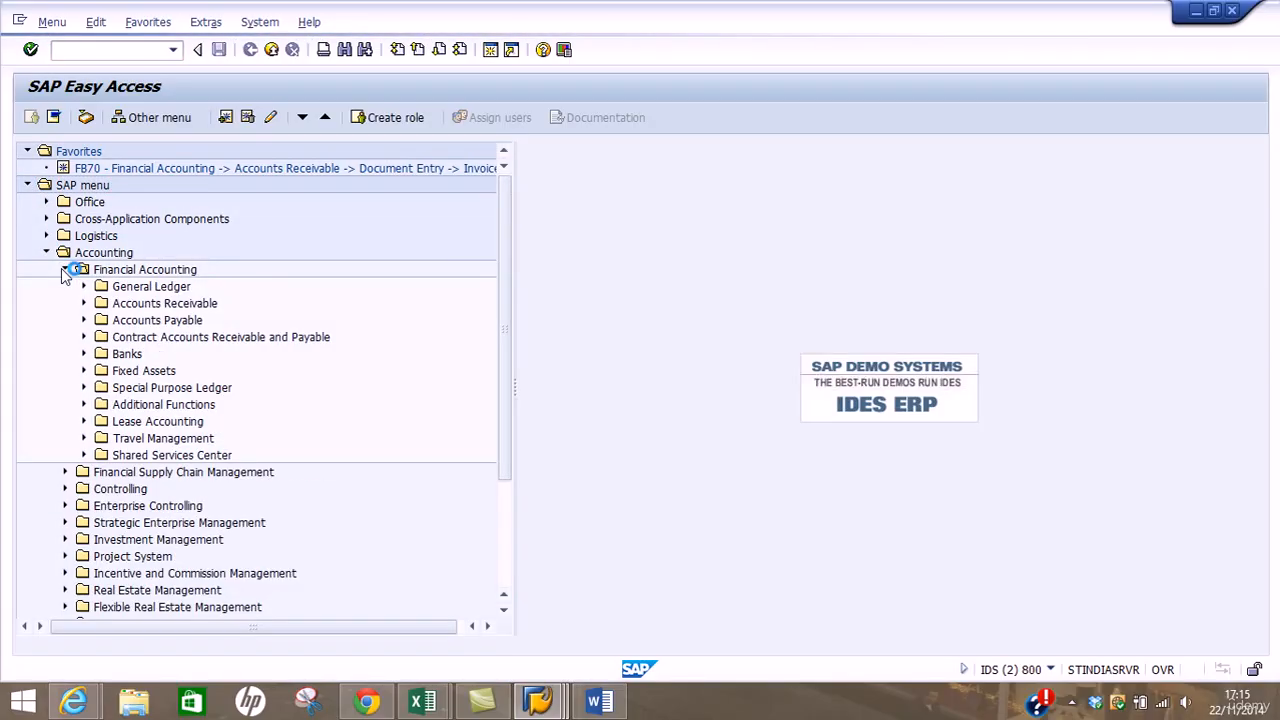
{"action": "left_click", "coordinate": [84, 371]}
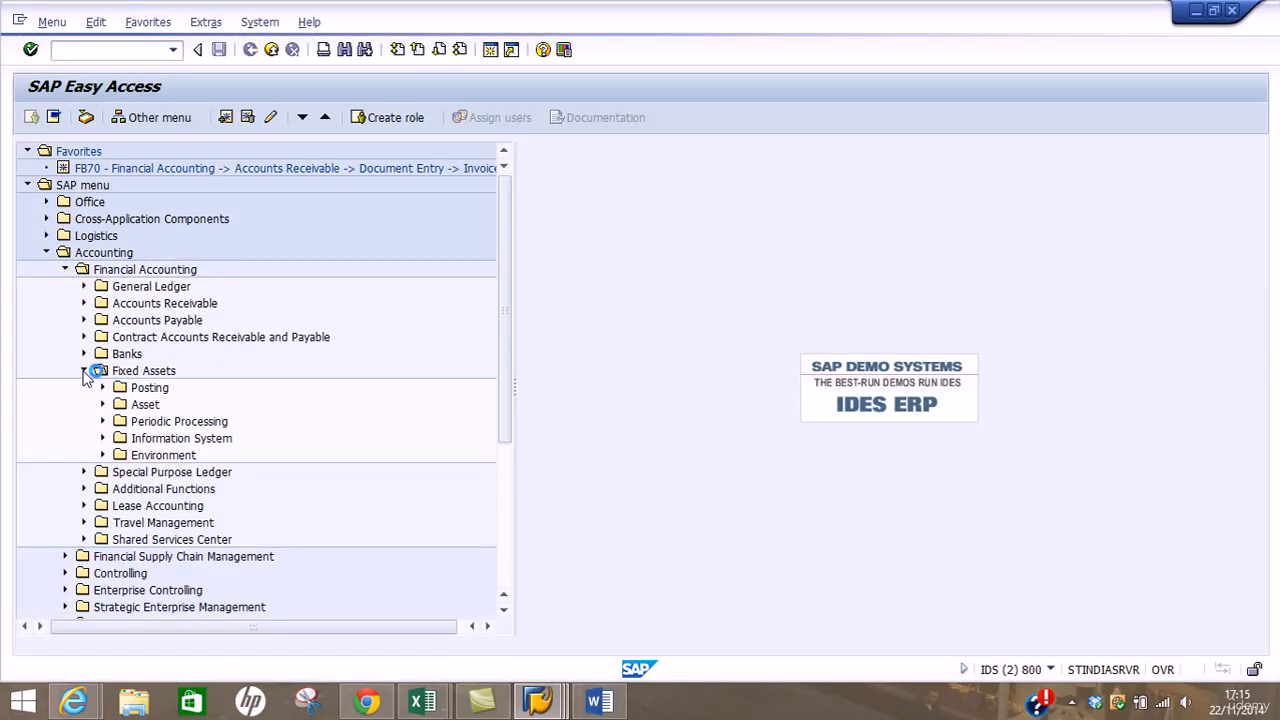
{"action": "left_click", "coordinate": [102, 388]}
{"action": "left_click", "coordinate": [121, 405]}
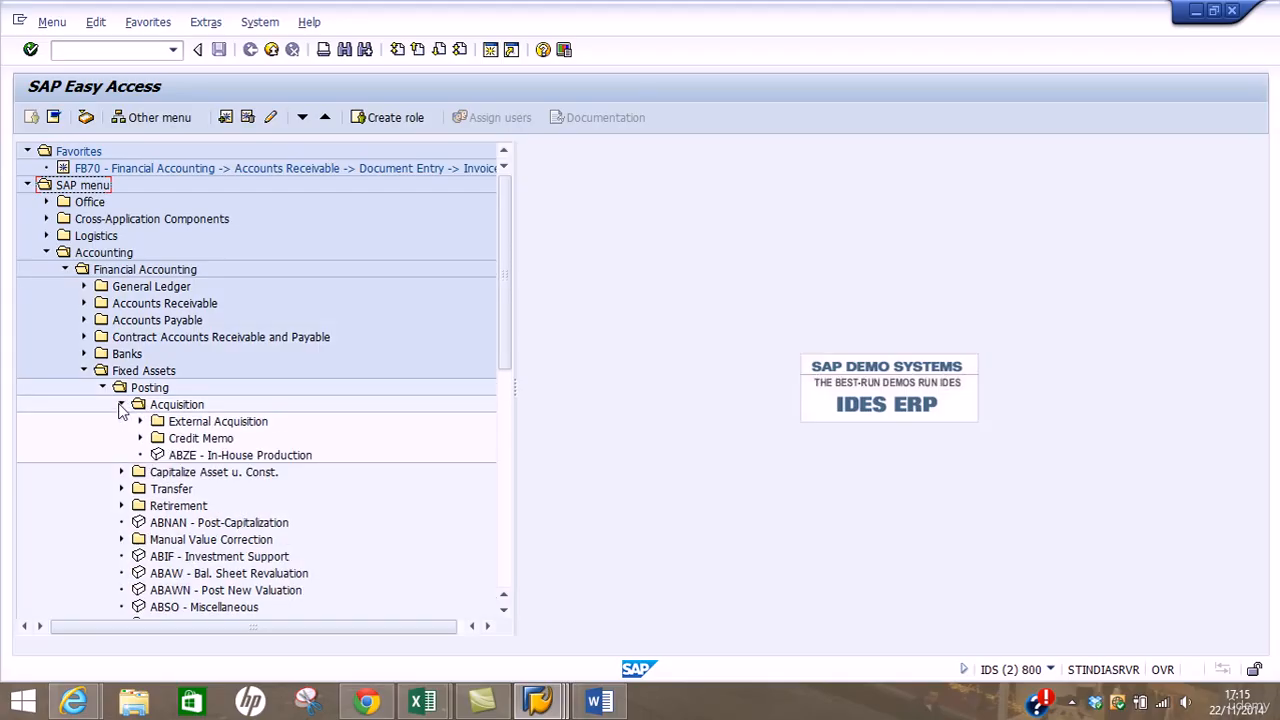
{"action": "left_click", "coordinate": [140, 421]}
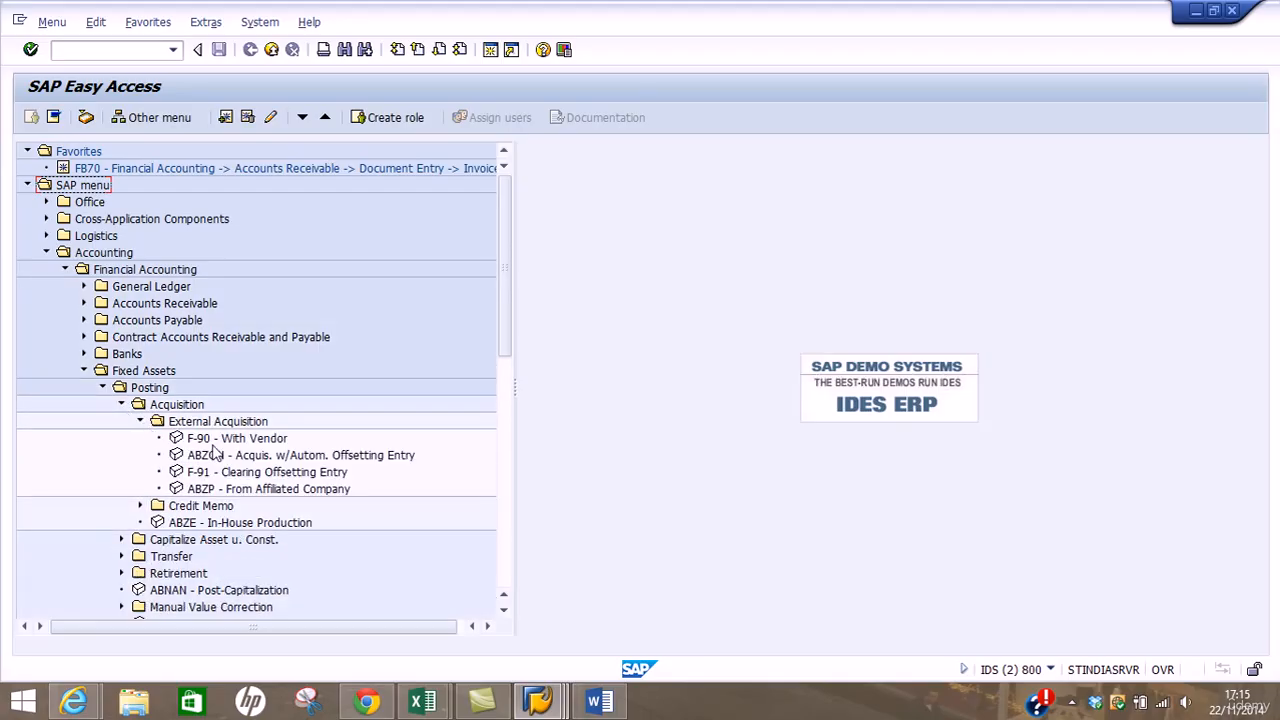
{"action": "double_click", "coordinate": [220, 440]}
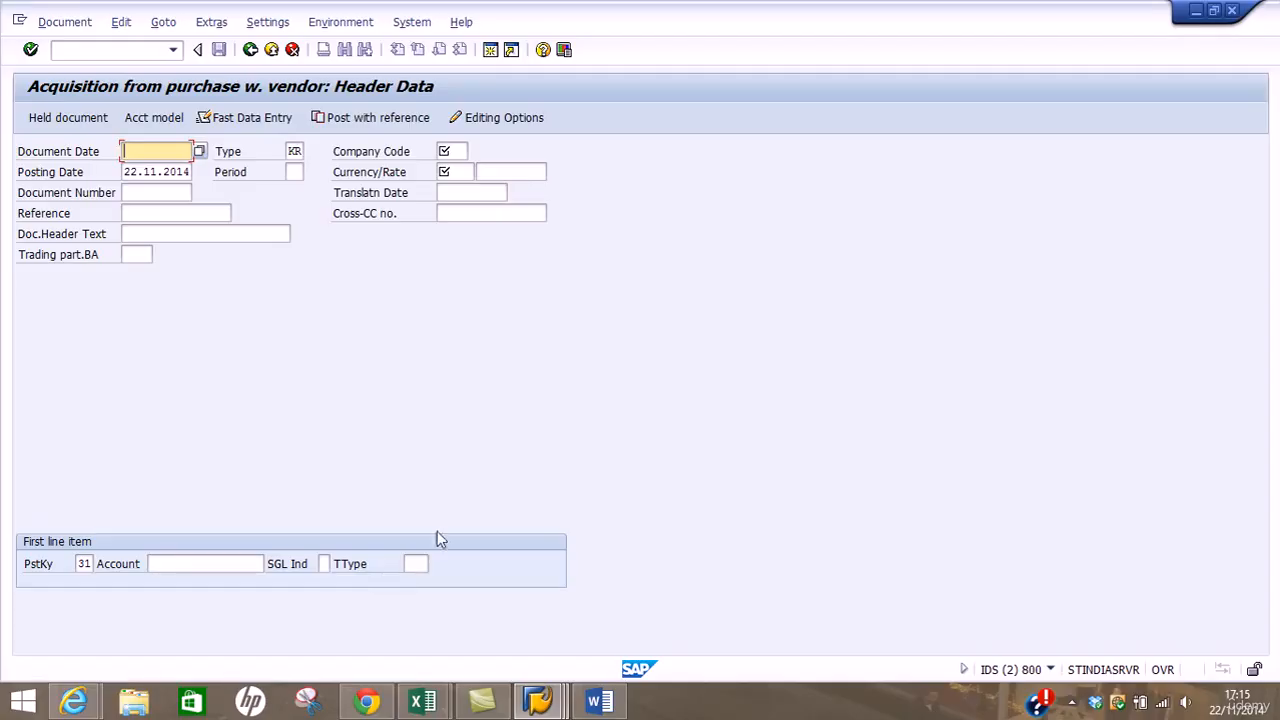
- Switch to the Display IMG session and expand Transactions and its Acquisitions node
{"action": "left_click", "coordinate": [538, 700]}
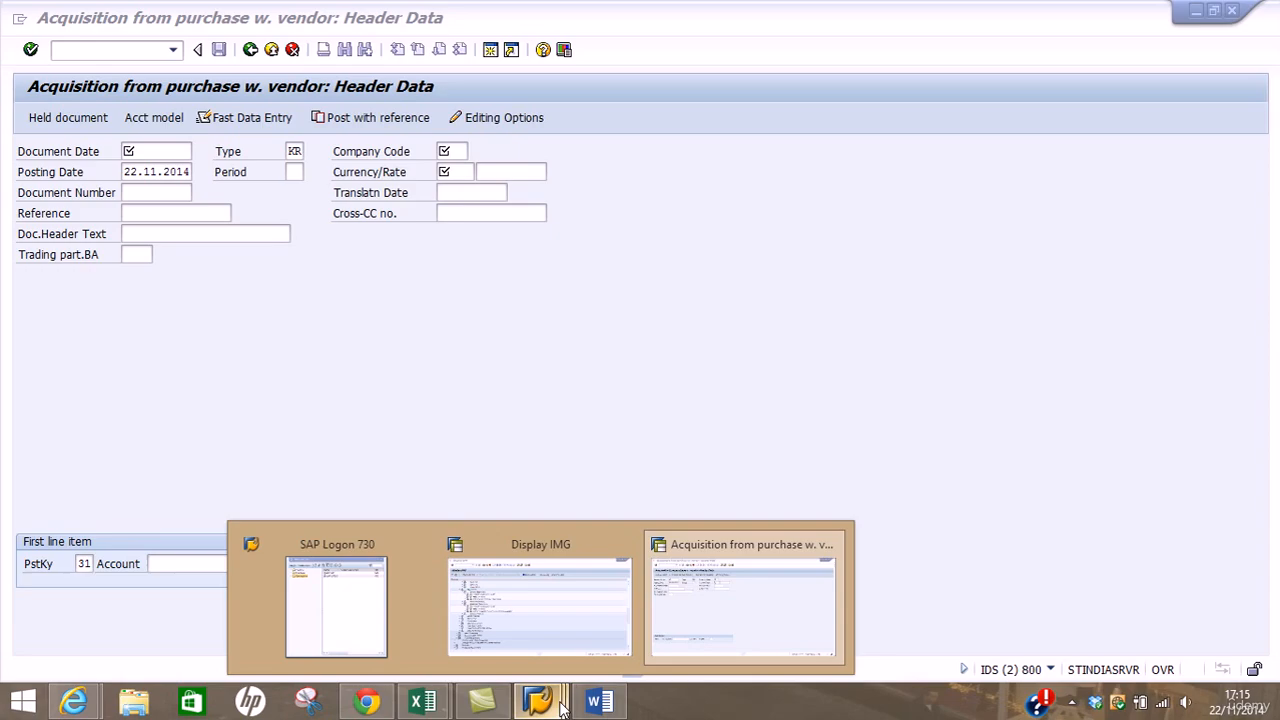
{"action": "left_click", "coordinate": [545, 607]}
{"action": "left_click", "coordinate": [180, 440]}
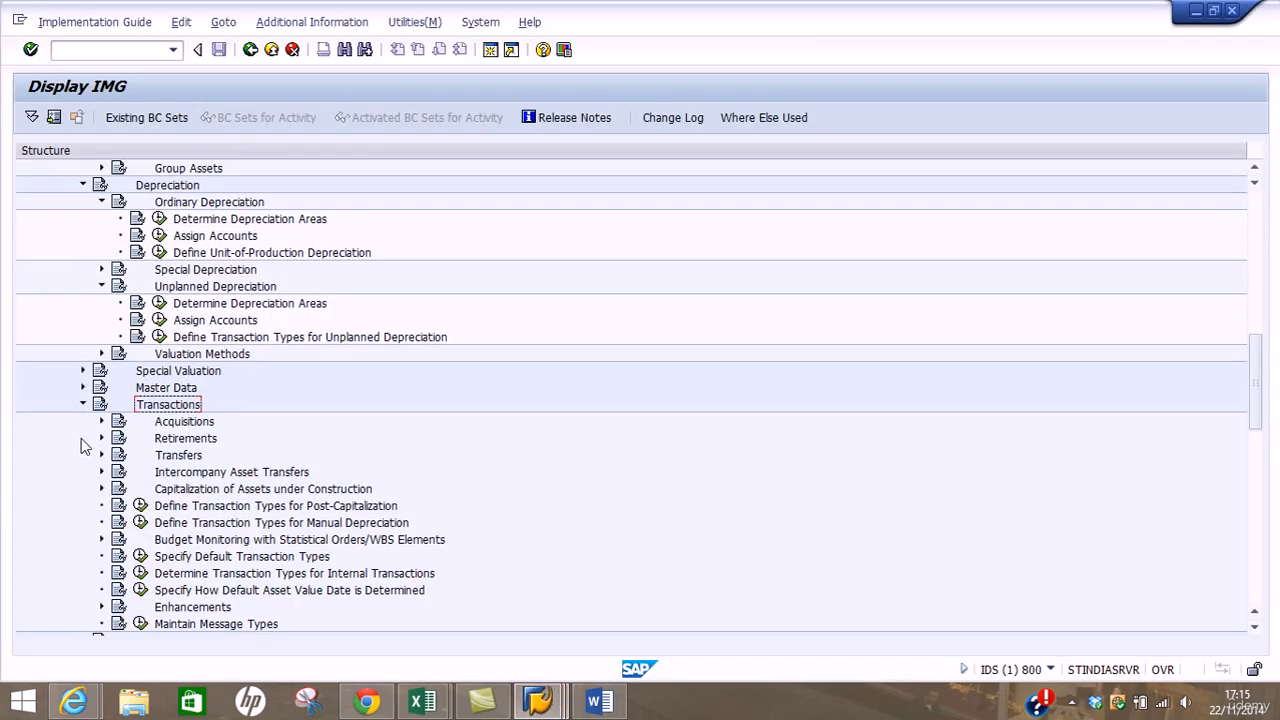
{"action": "left_click", "coordinate": [84, 438]}
{"action": "left_click", "coordinate": [103, 424]}
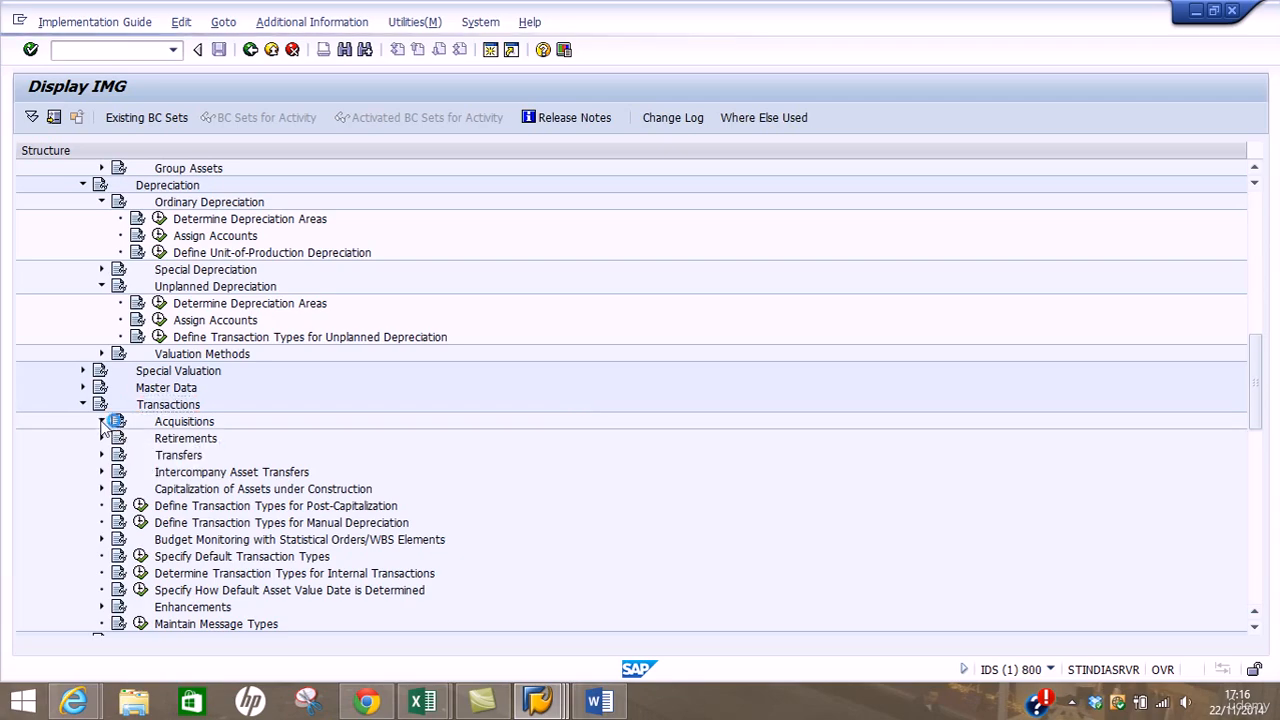
- Execute the IMG entry Define Transaction Types for Acquisitions and choose the activity of the same name
{"action": "left_click", "coordinate": [230, 441]}
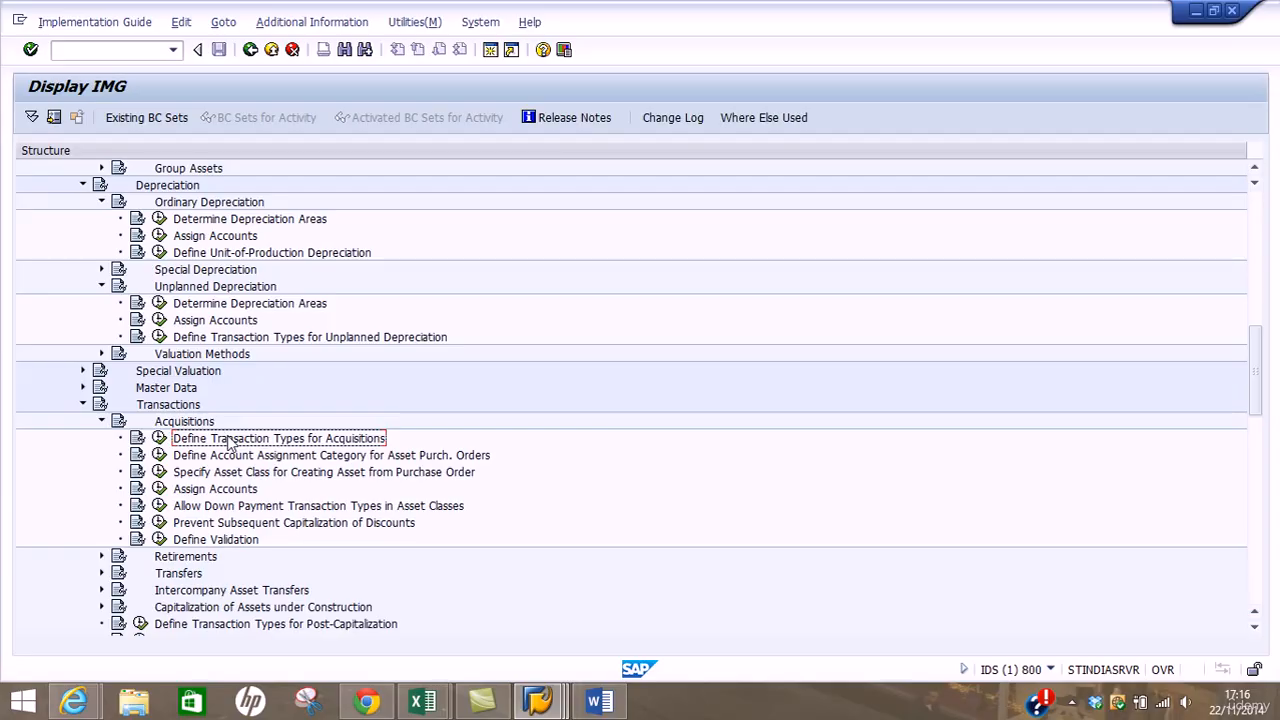
{"action": "left_click", "coordinate": [160, 440]}
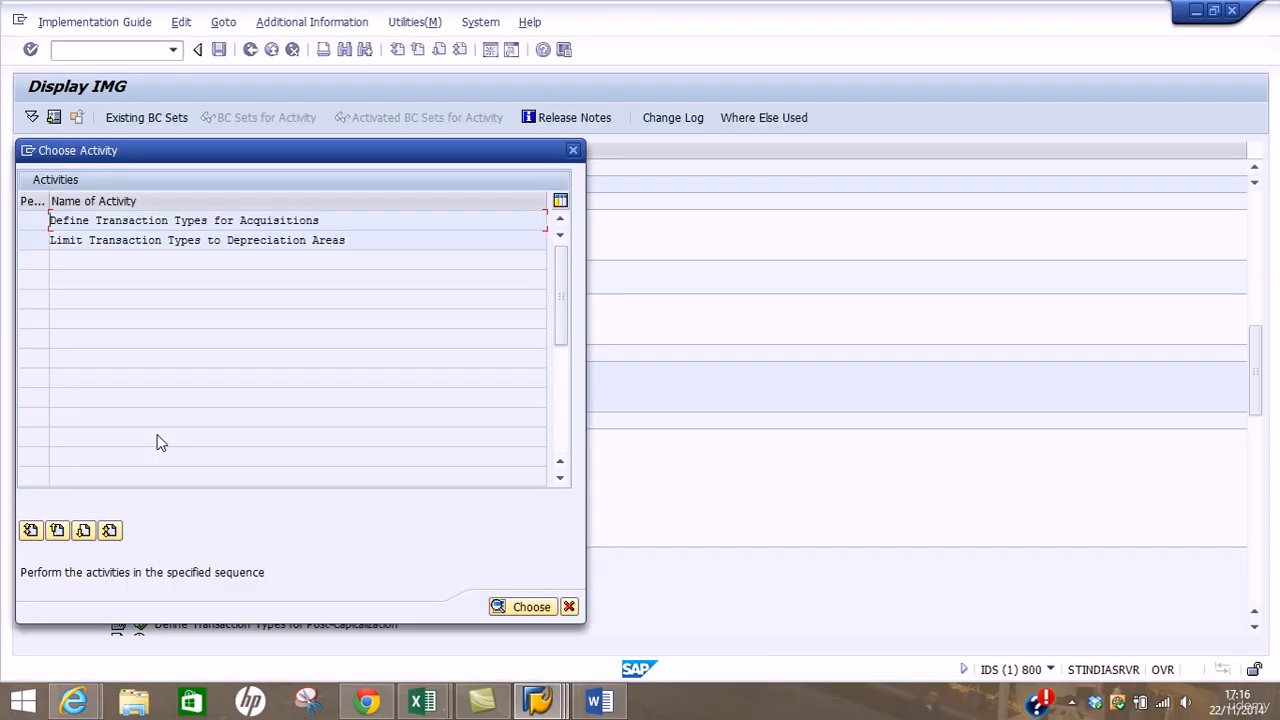
{"action": "left_click", "coordinate": [338, 221]}
{"action": "left_click_drag", "start_coordinate": [338, 221], "coordinate": [34, 214]}
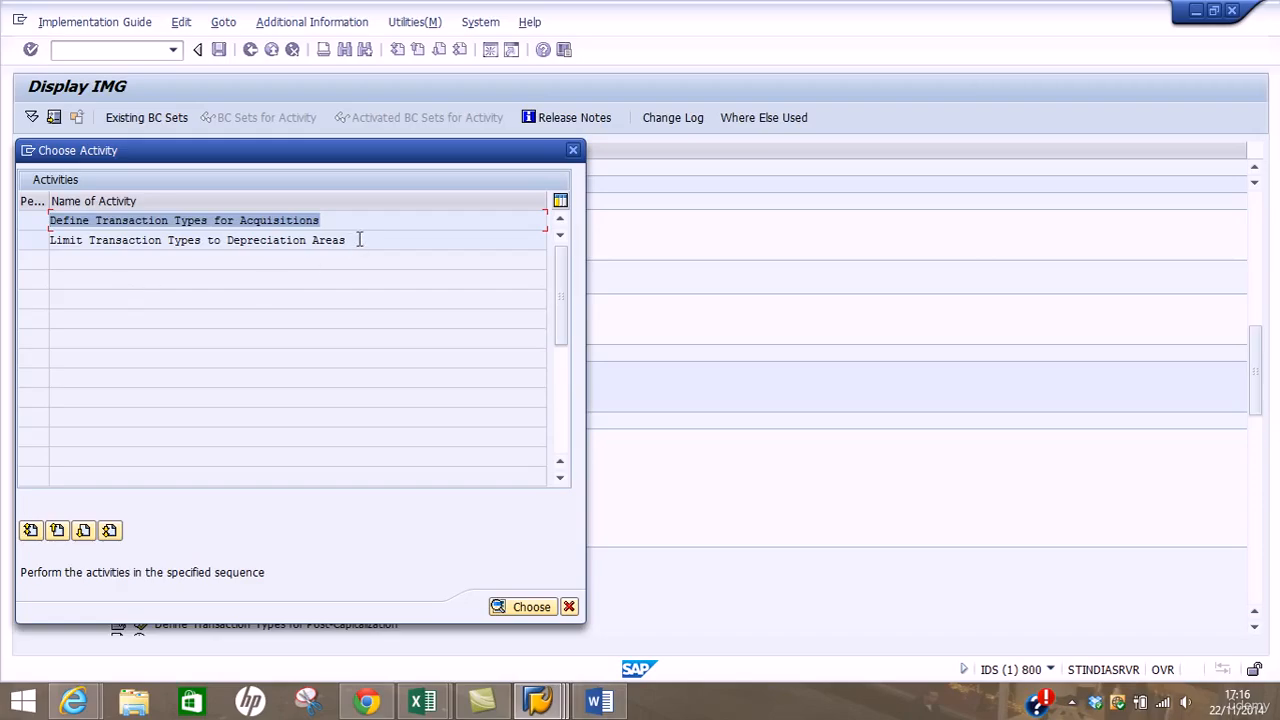
{"action": "left_click_drag", "start_coordinate": [359, 240], "coordinate": [44, 240]}
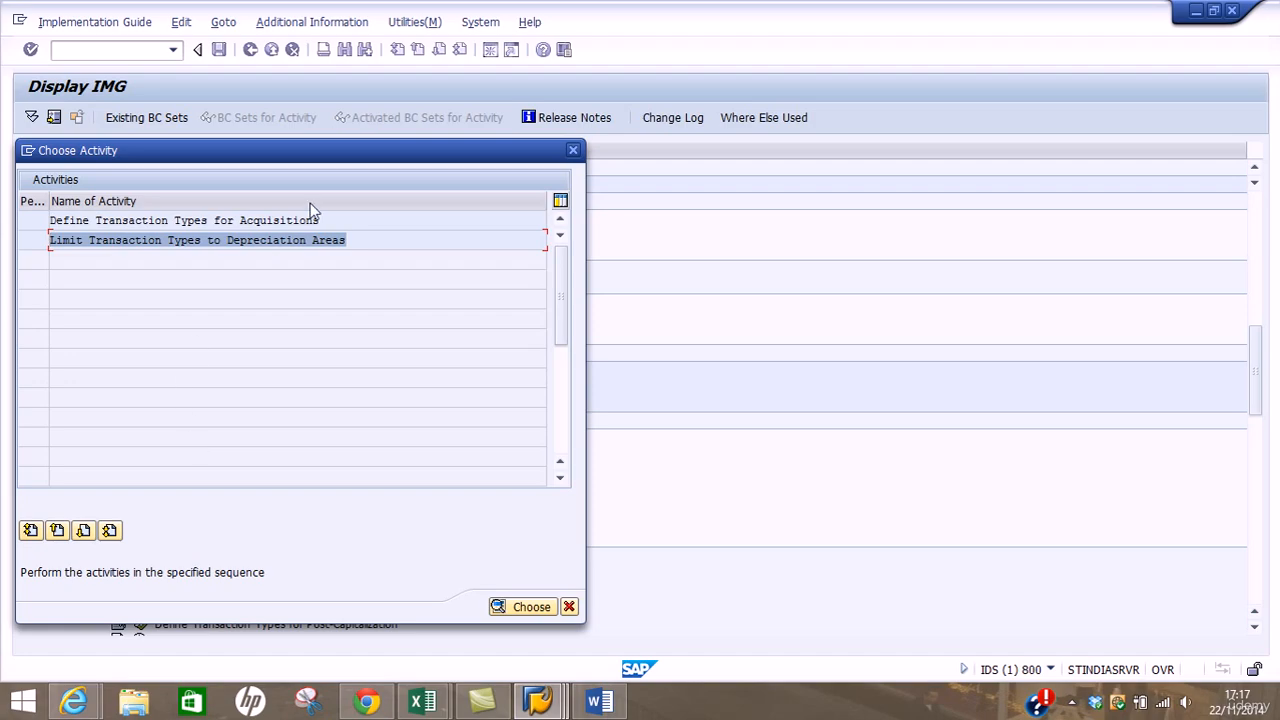
{"action": "left_click", "coordinate": [280, 219]}
{"action": "double_click", "coordinate": [273, 219]}
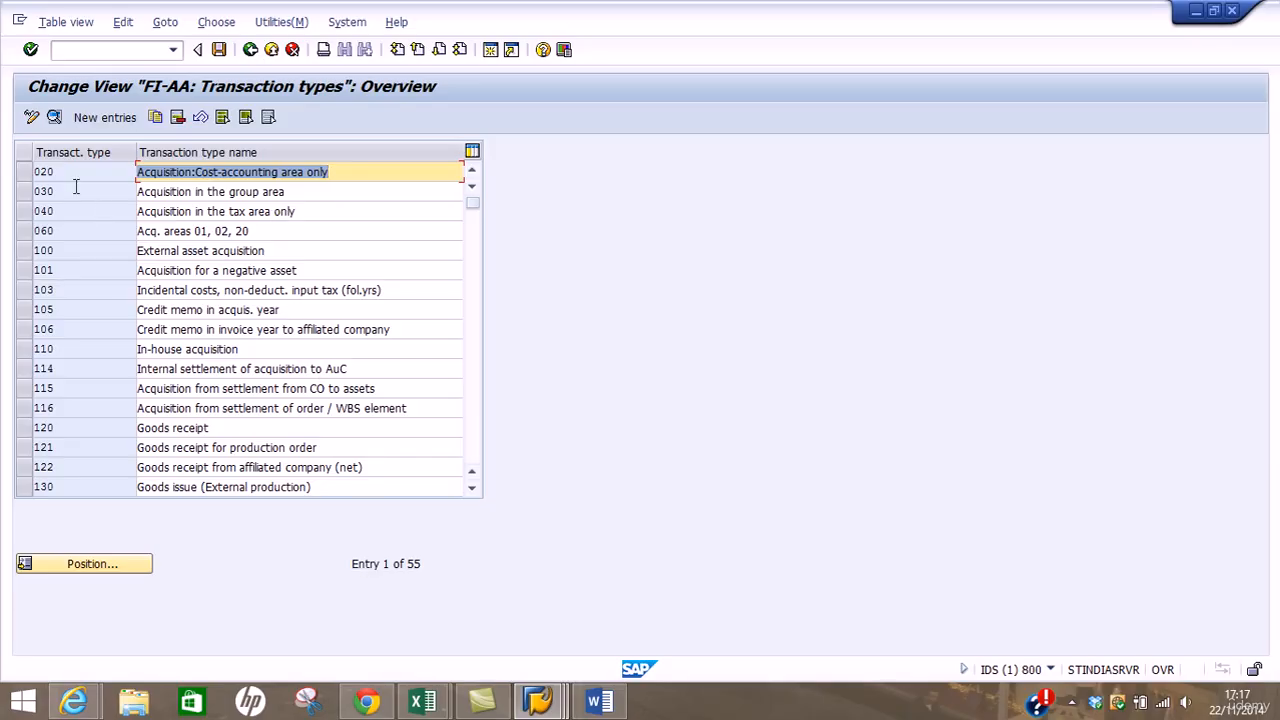
- Open the details of transaction type 100, External asset acquisition
{"action": "double_click", "coordinate": [43, 172]}
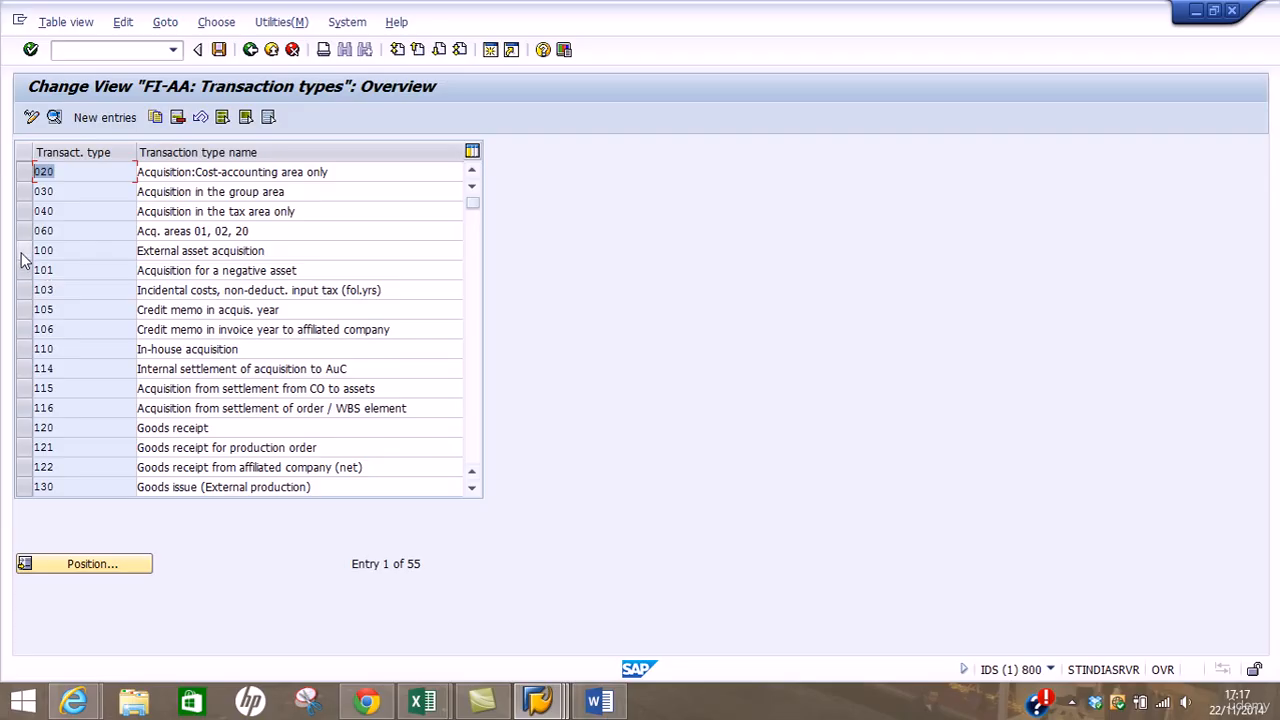
{"action": "left_click", "coordinate": [24, 252]}
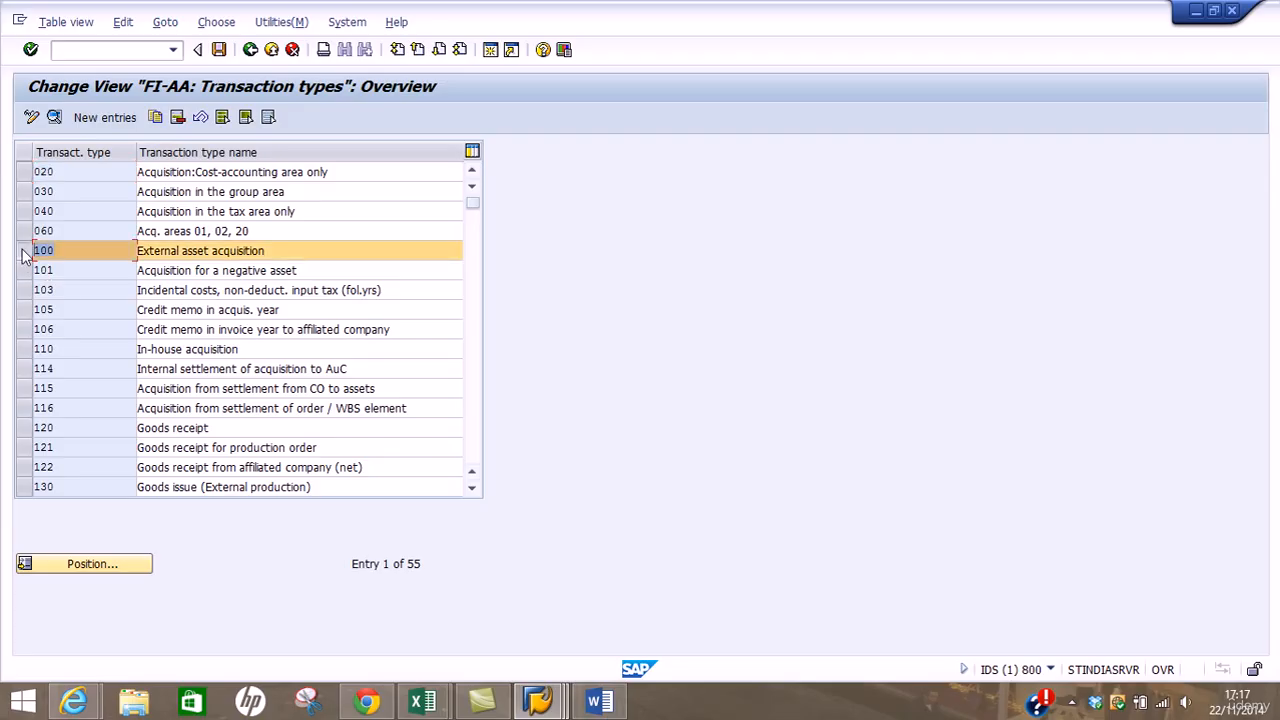
{"action": "left_click", "coordinate": [55, 117]}
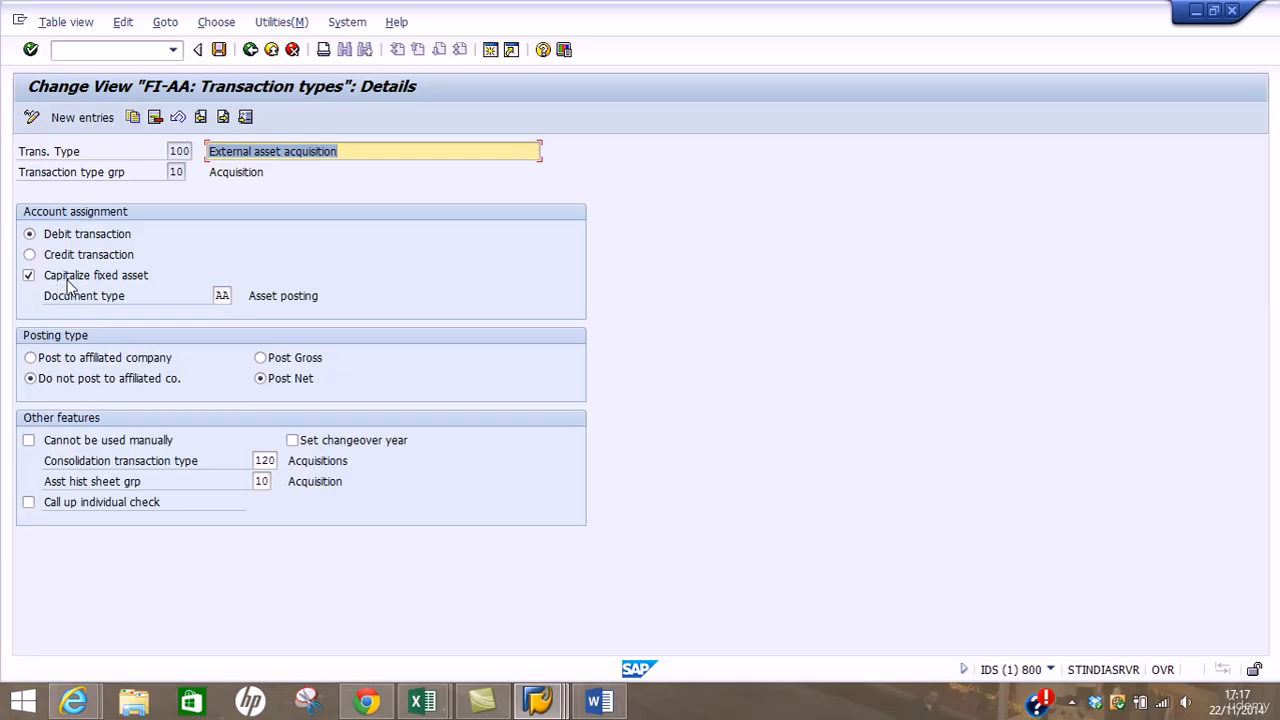
- Examine the transaction type's document type, consolidation transaction type and asset history sheet group
{"action": "left_click", "coordinate": [221, 295]}
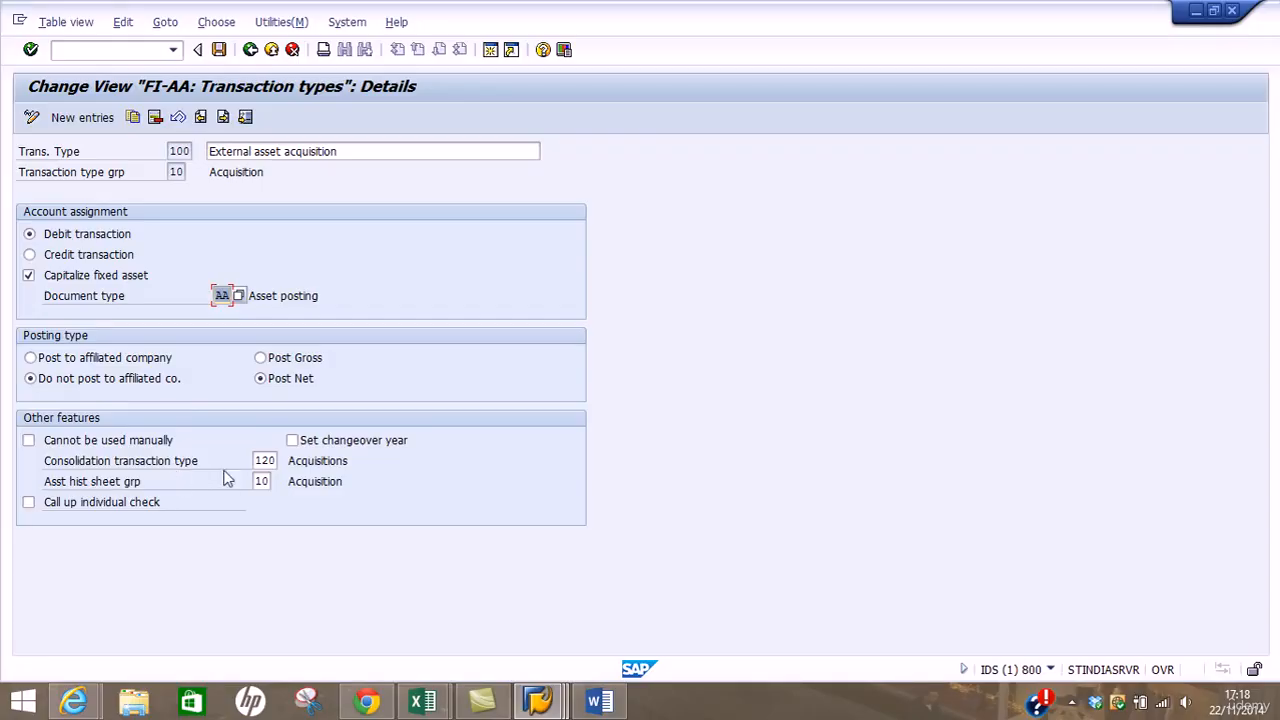
{"action": "left_click", "coordinate": [258, 459]}
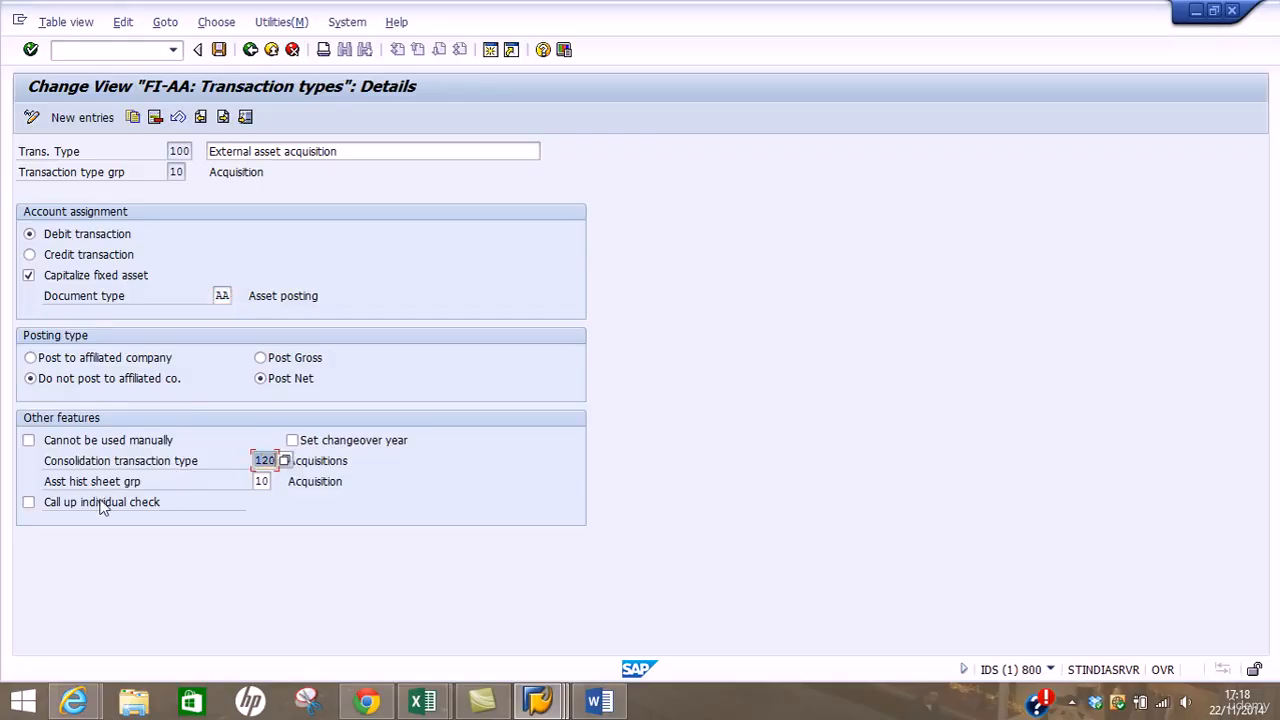
{"action": "left_click", "coordinate": [262, 481]}
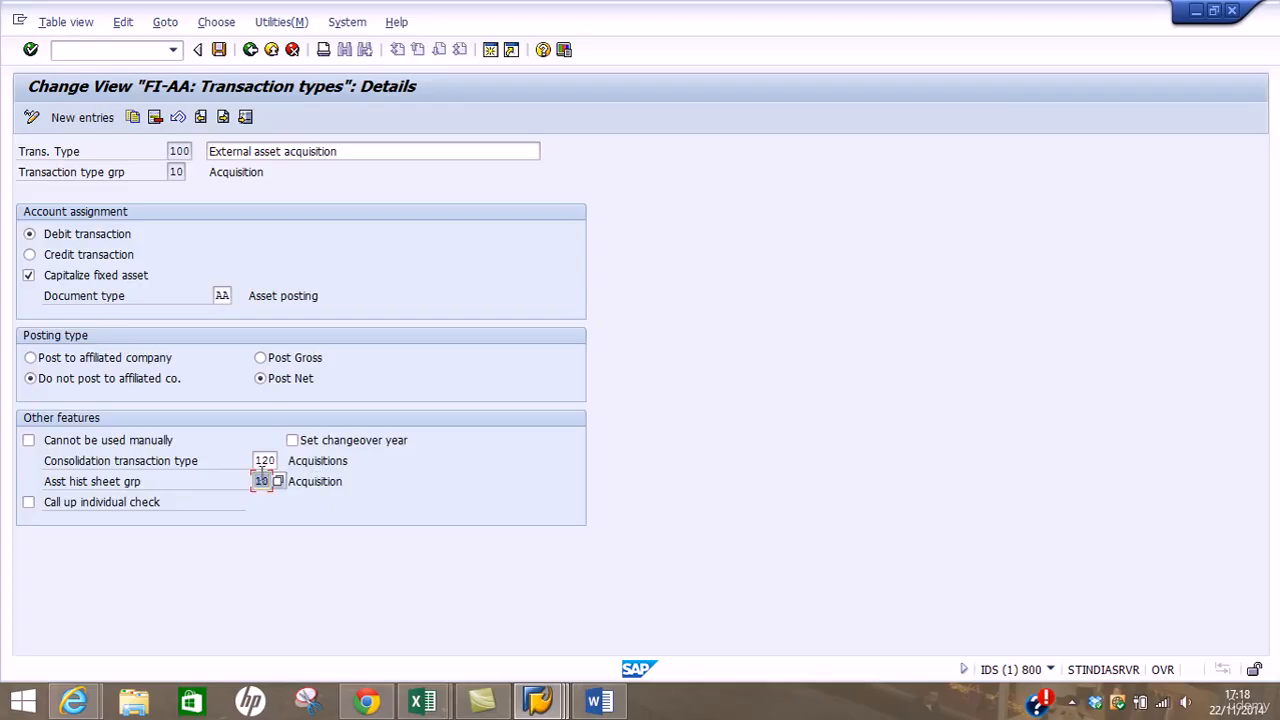
{"action": "left_click", "coordinate": [177, 151]}
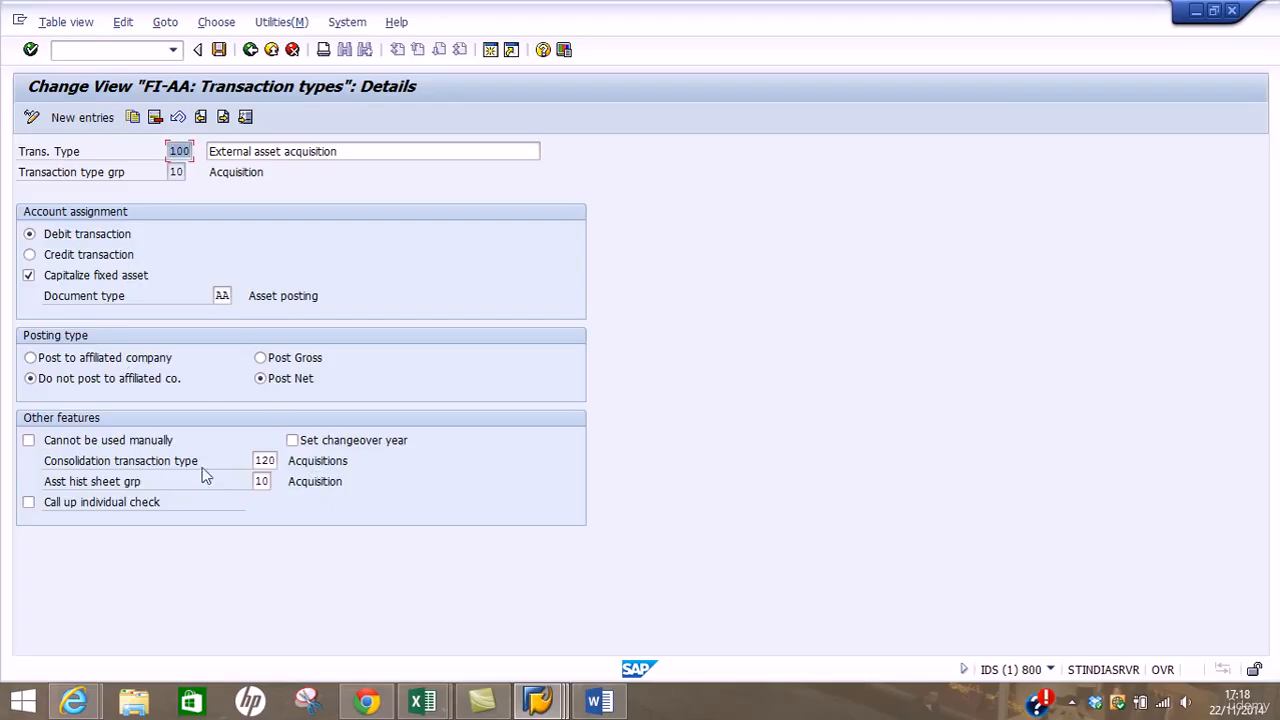
{"action": "left_click", "coordinate": [262, 461]}
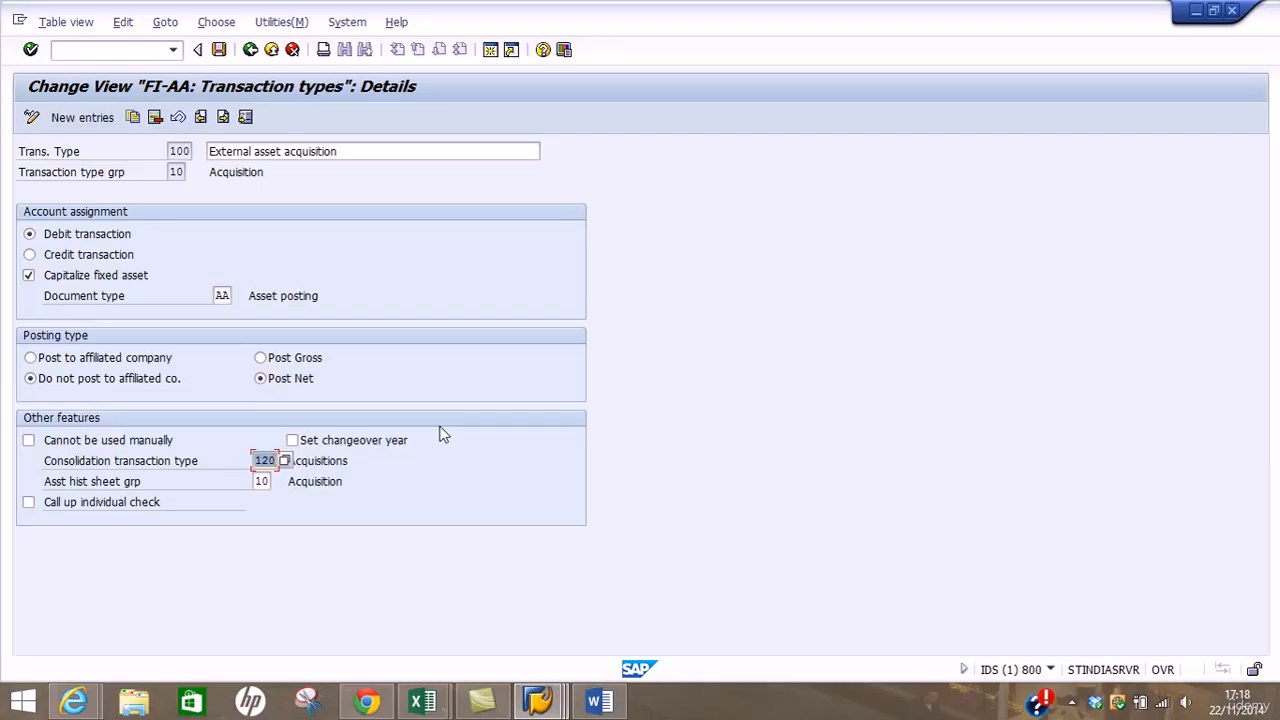
- Return to the transaction types overview, deselect type 100 and look through the list to its end
{"action": "left_click", "coordinate": [250, 49]}
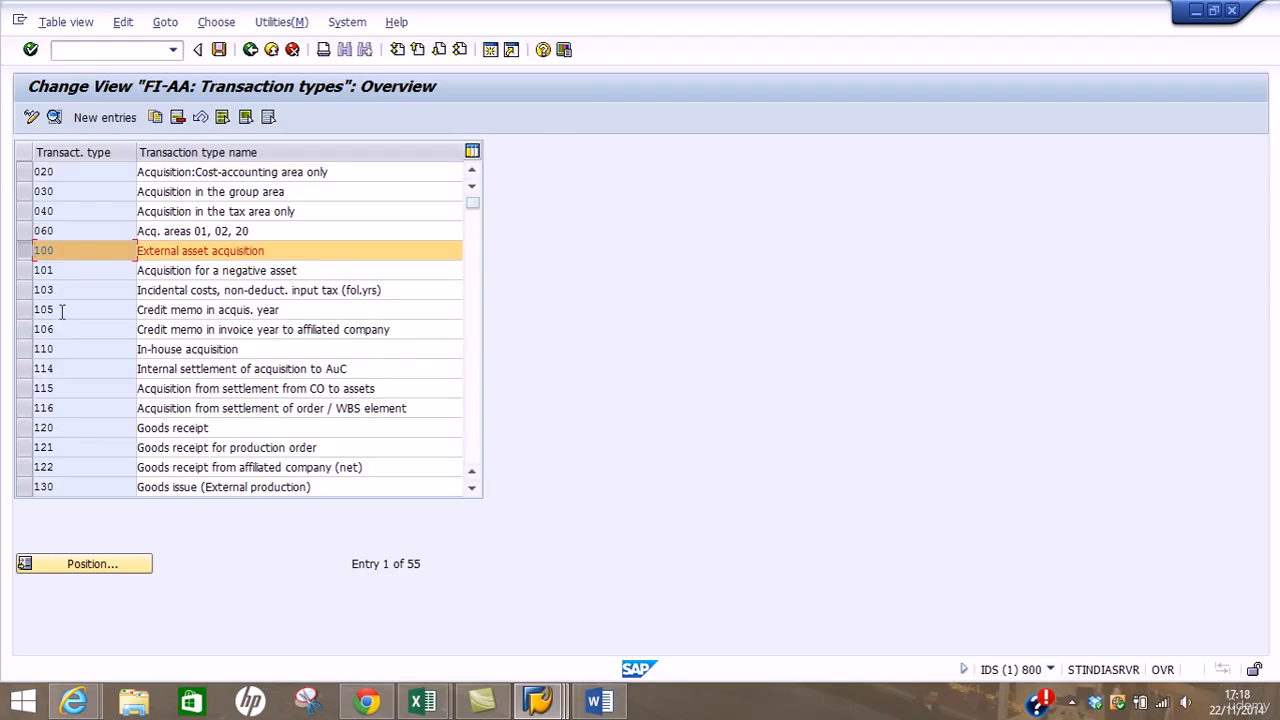
{"action": "left_click", "coordinate": [22, 250]}
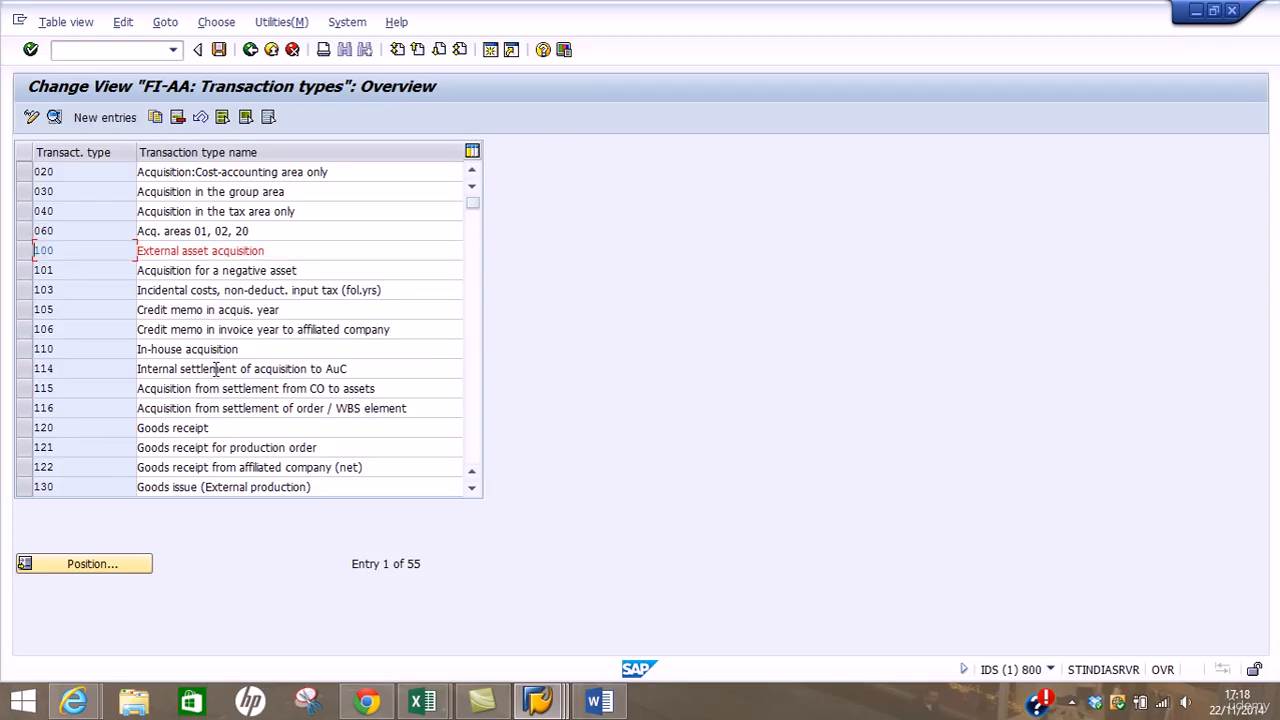
{"action": "left_click", "coordinate": [479, 448]}
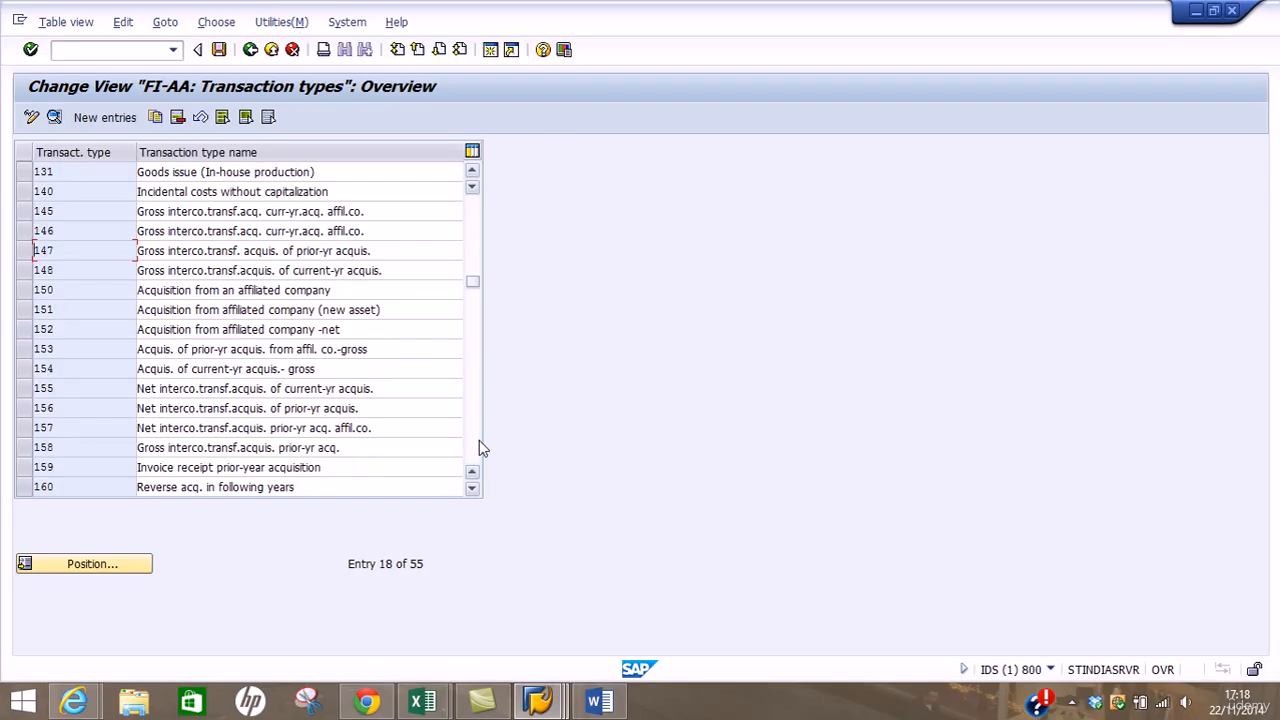
{"action": "left_click", "coordinate": [479, 446]}
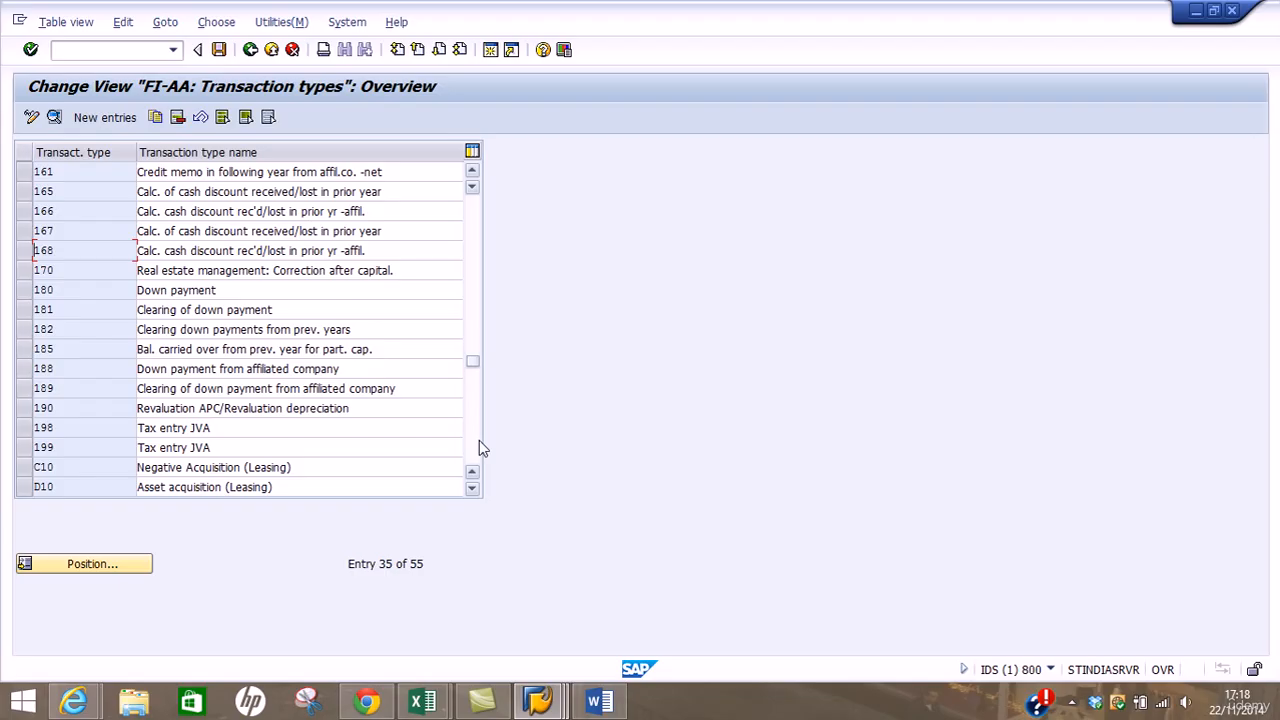
{"action": "left_click", "coordinate": [479, 448]}
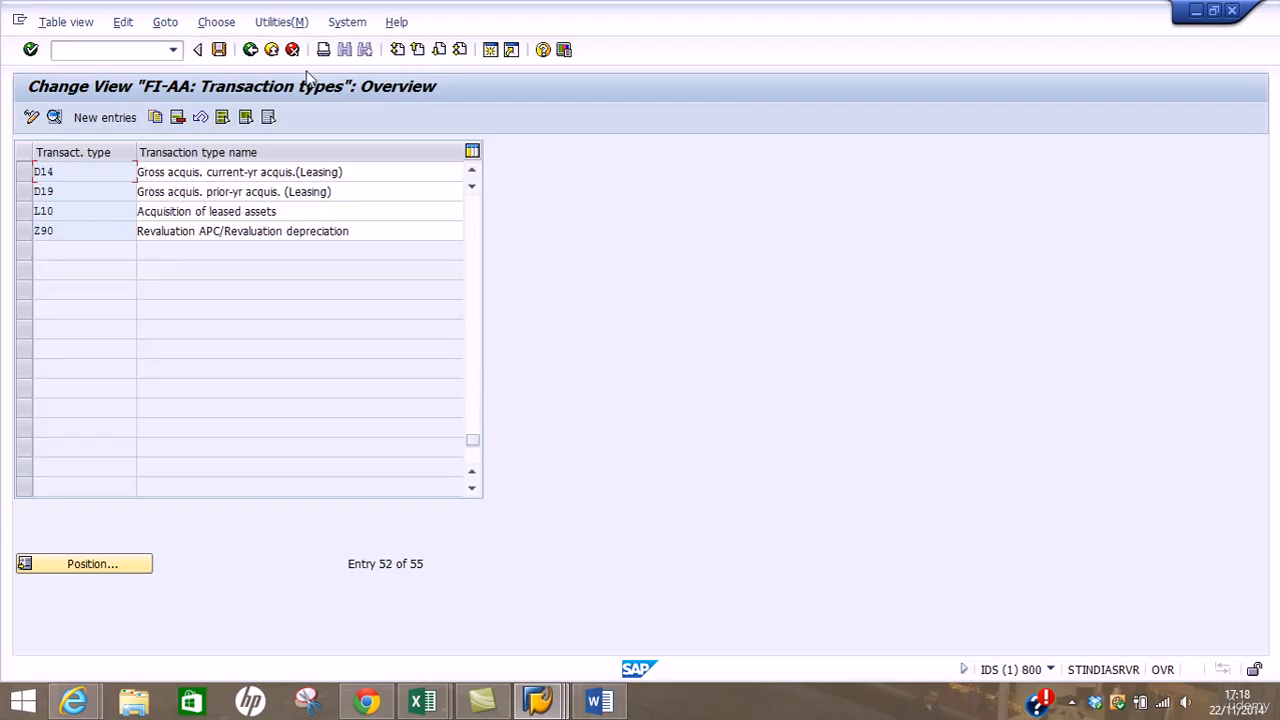
- Leave the acquisition types list, choose Limit Transaction Types to Depreciation Areas and view the depreciation area specification of transaction type 100
{"action": "left_click", "coordinate": [251, 49]}
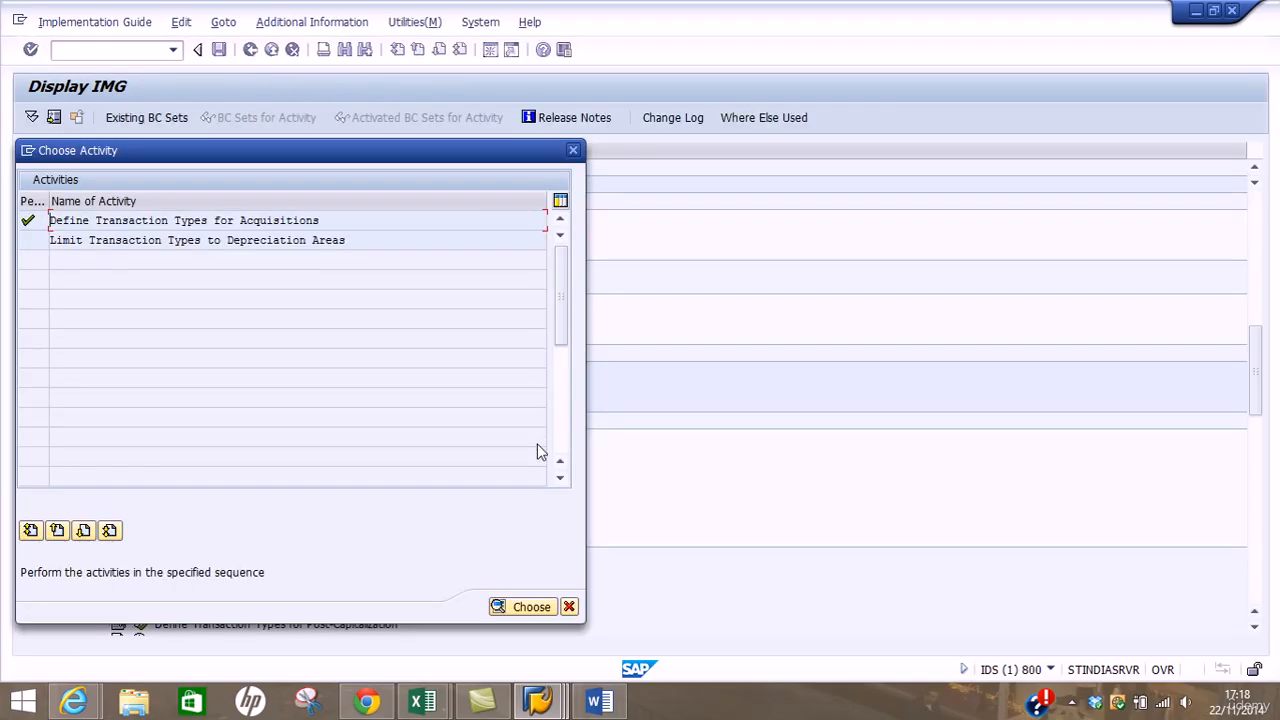
{"action": "double_click", "coordinate": [149, 242]}
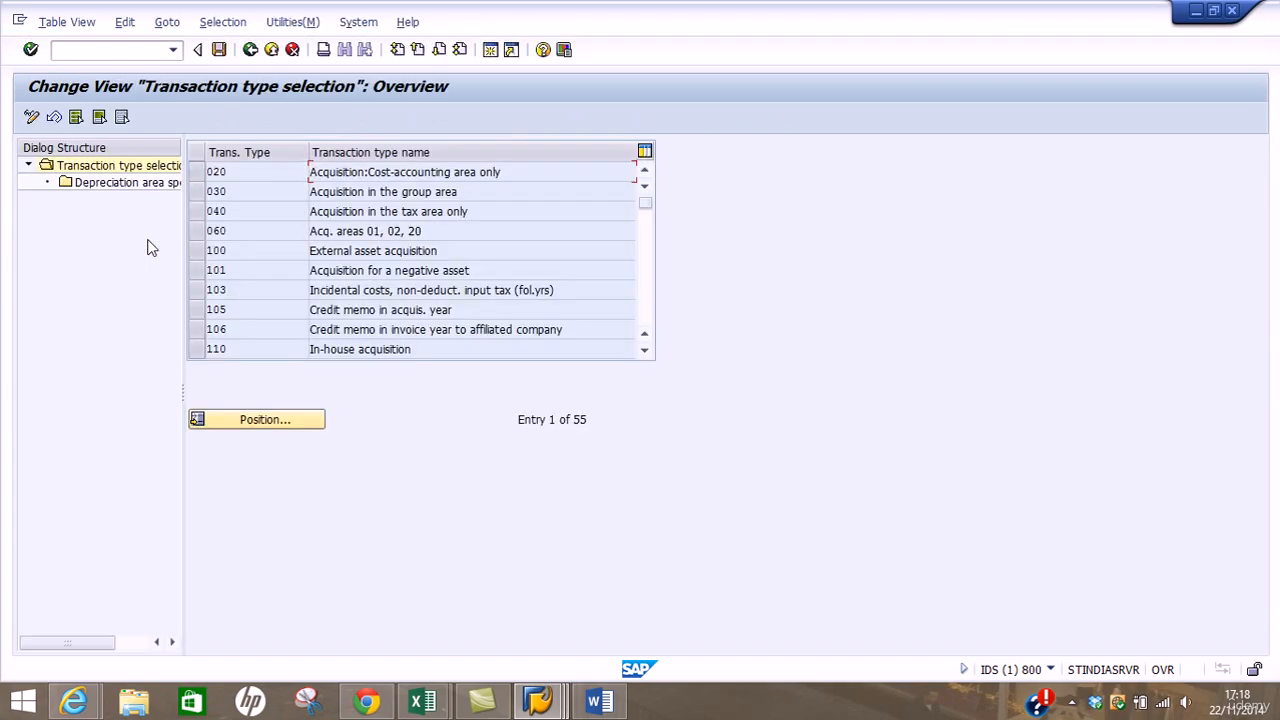
{"action": "left_click", "coordinate": [197, 251]}
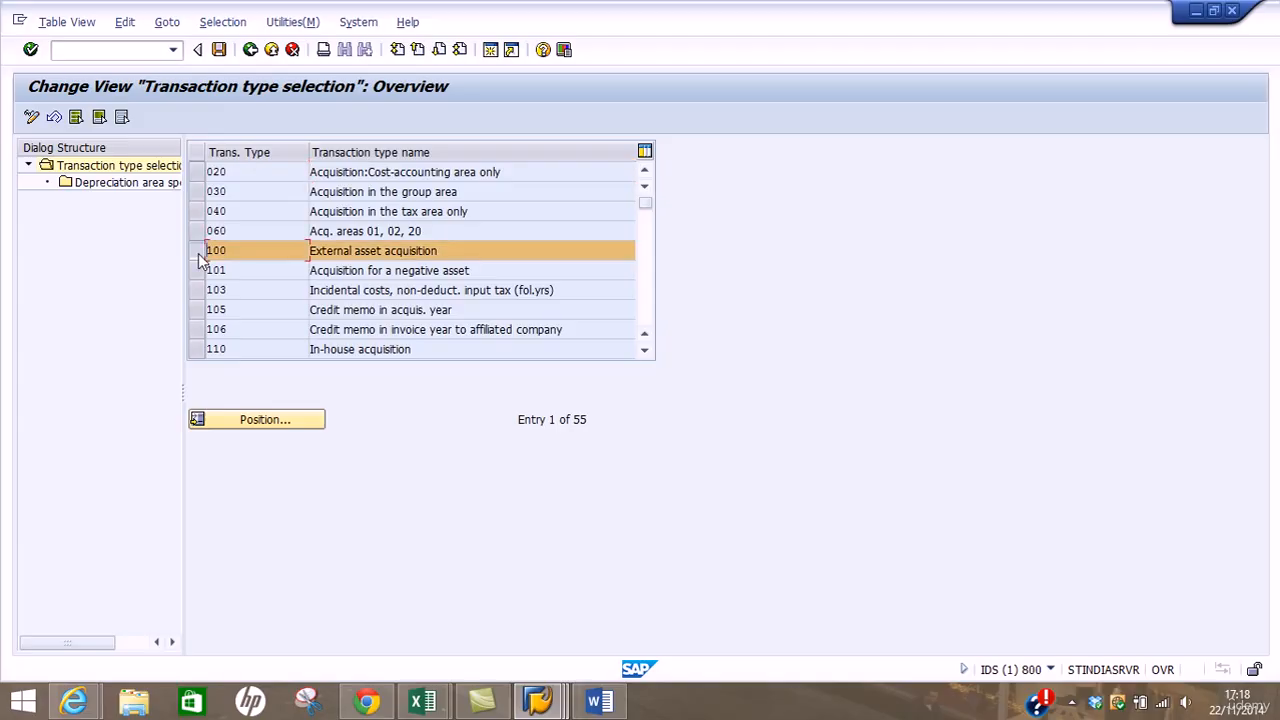
{"action": "double_click", "coordinate": [150, 186]}
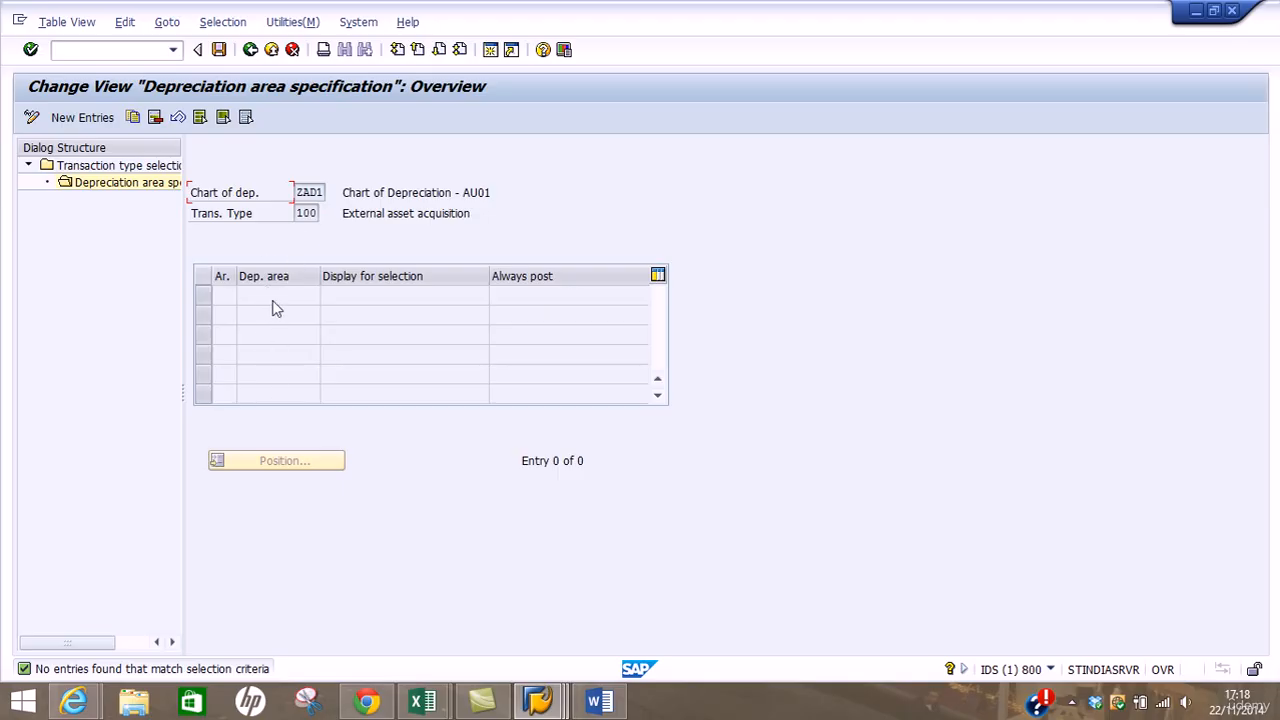
{"action": "double_click", "coordinate": [300, 213]}
- Leave the depreciation area specification and transaction type selection, and close the activity selection to return to the IMG structure
{"action": "left_click", "coordinate": [248, 52]}
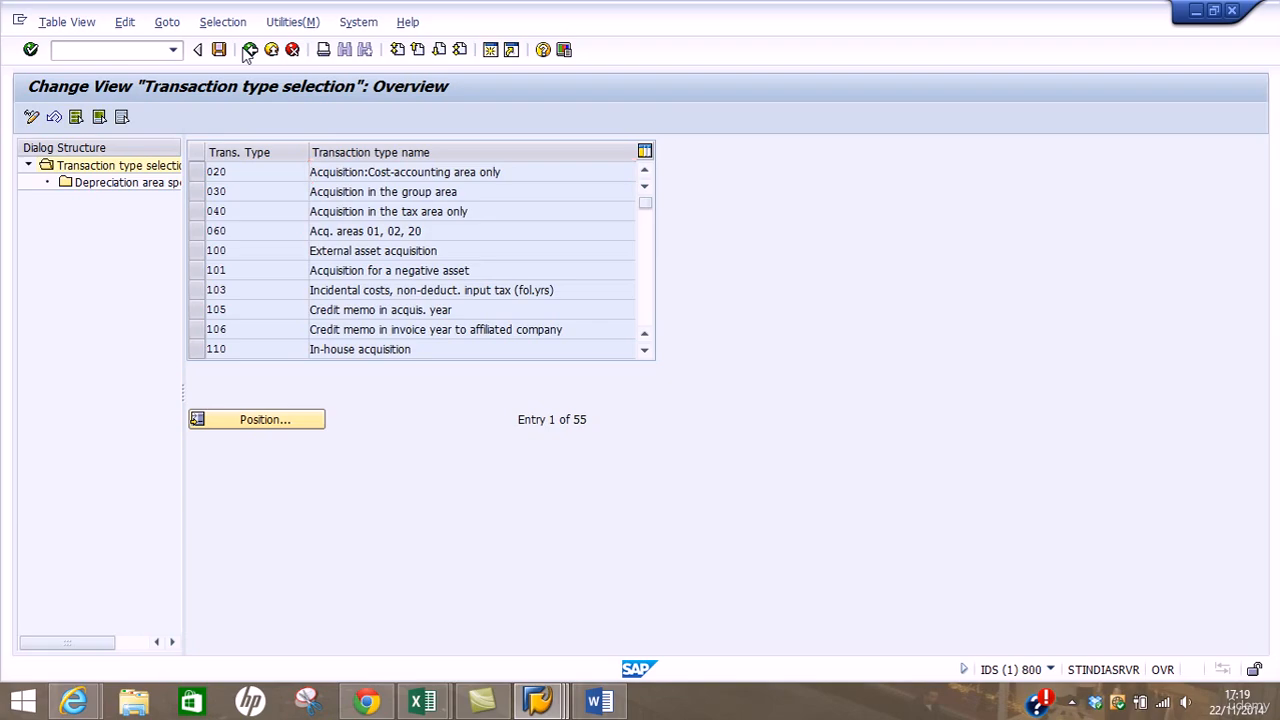
{"action": "left_click", "coordinate": [249, 52]}
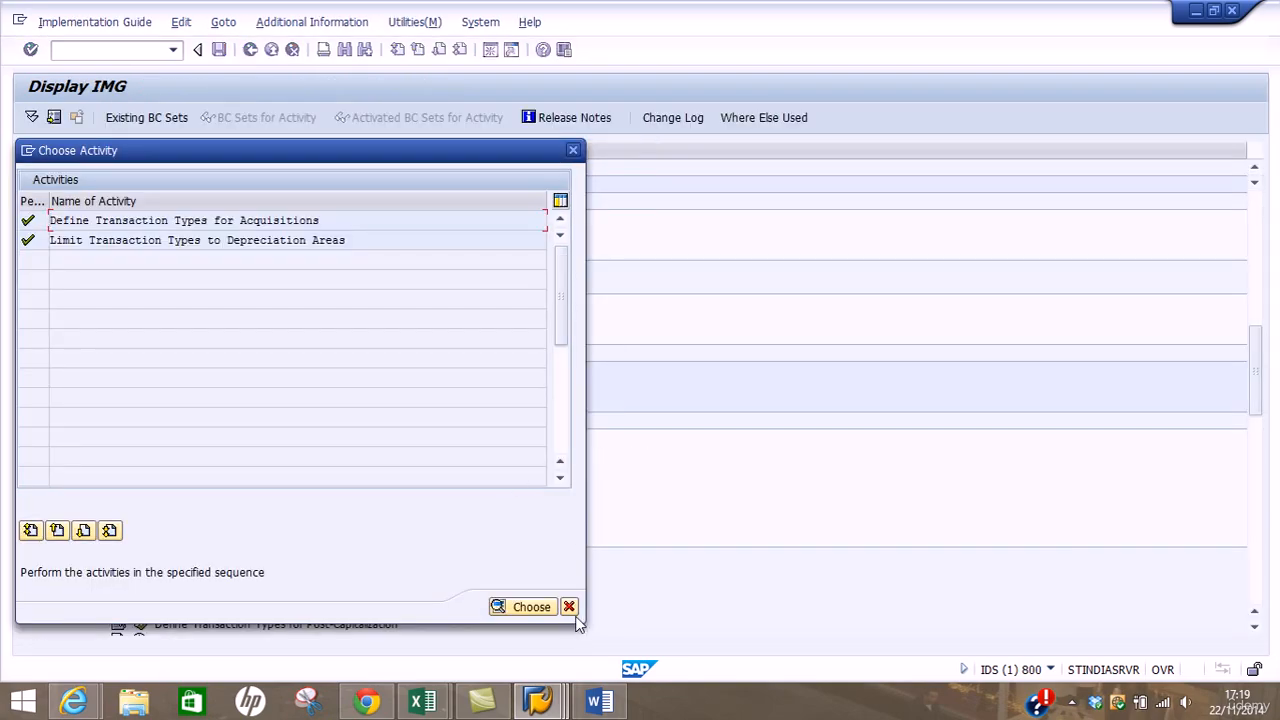
{"action": "left_click", "coordinate": [568, 607]}
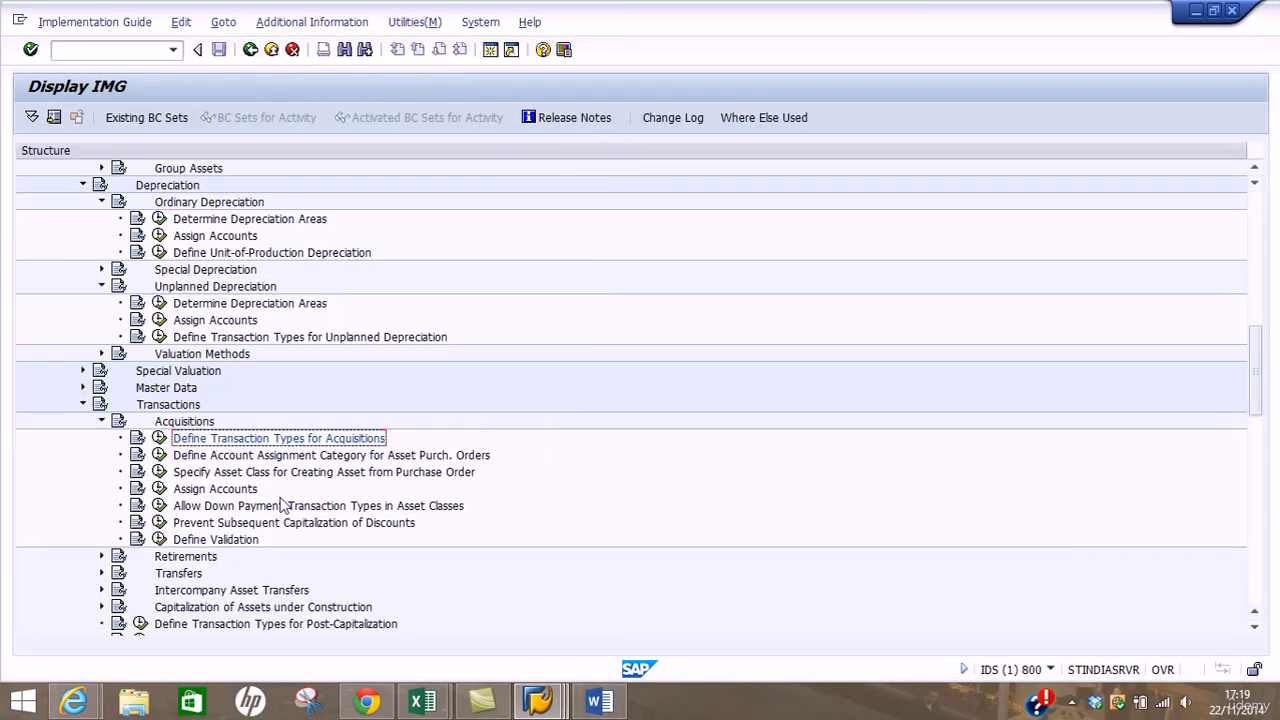
- Expand Retirements in the IMG, execute Define Transaction Types for Retirements and choose the activity of the same name
{"action": "left_click", "coordinate": [101, 556]}
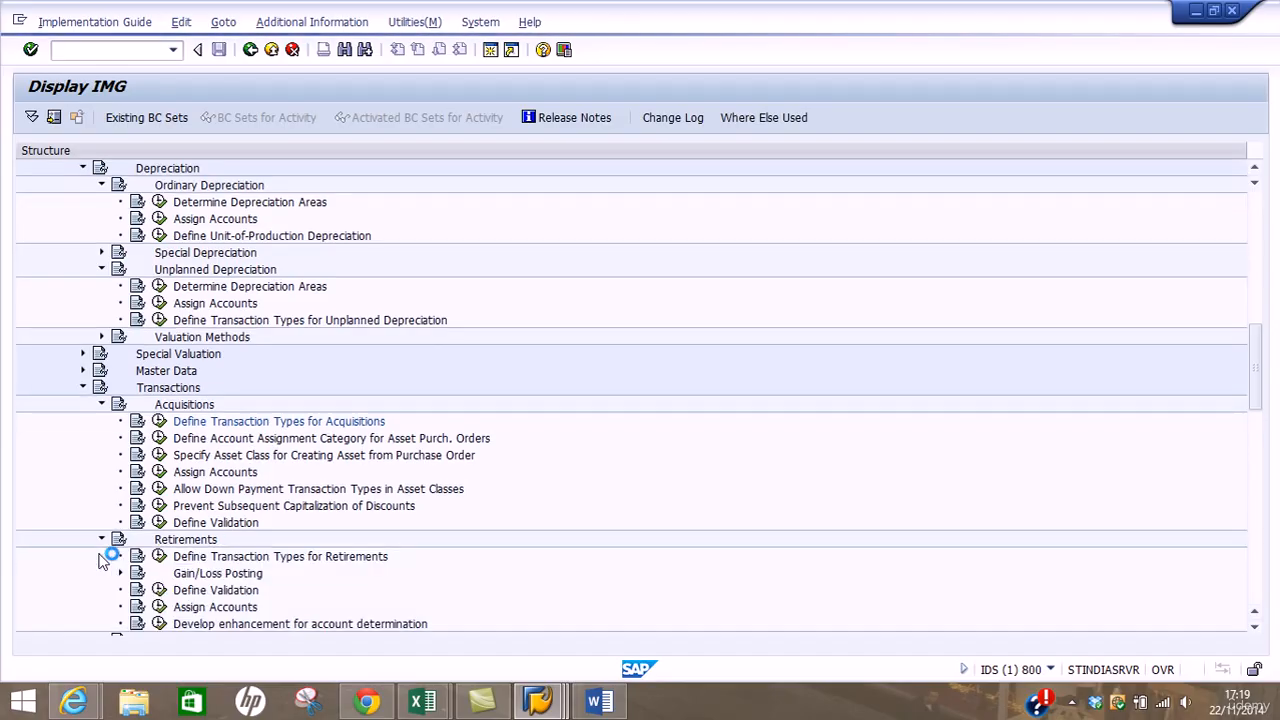
{"action": "left_click", "coordinate": [159, 556]}
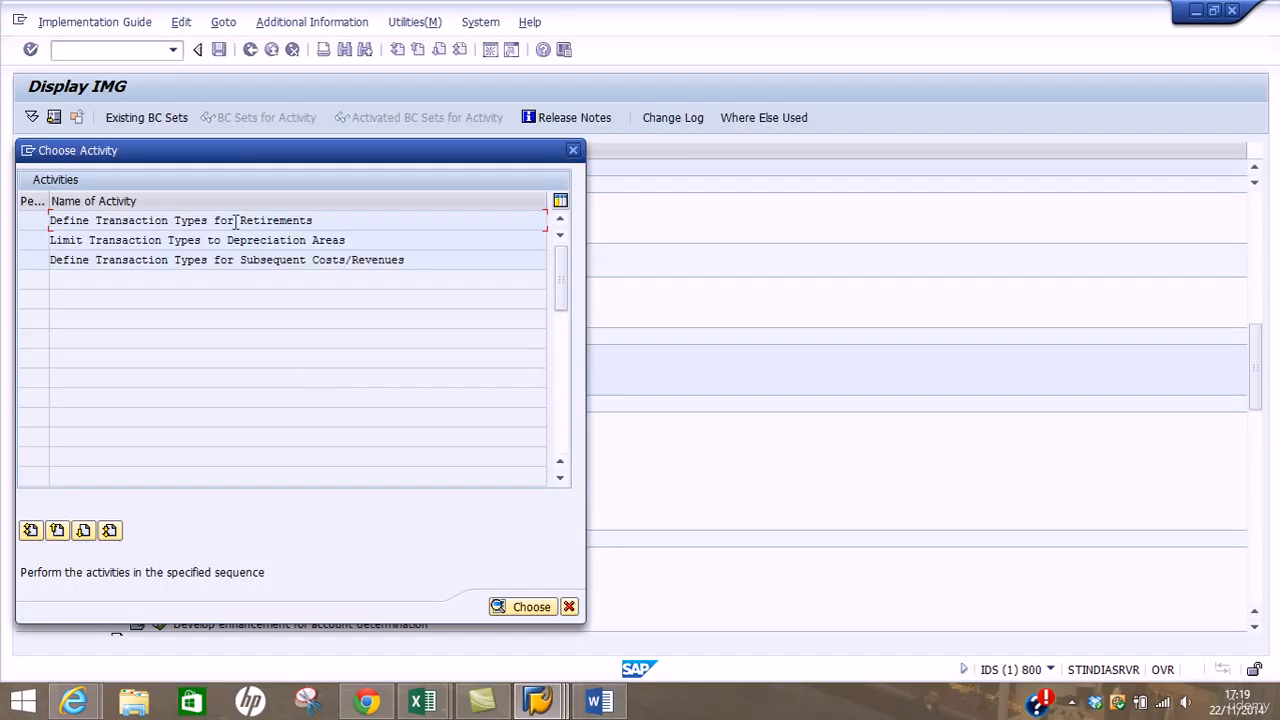
{"action": "left_click", "coordinate": [244, 221]}
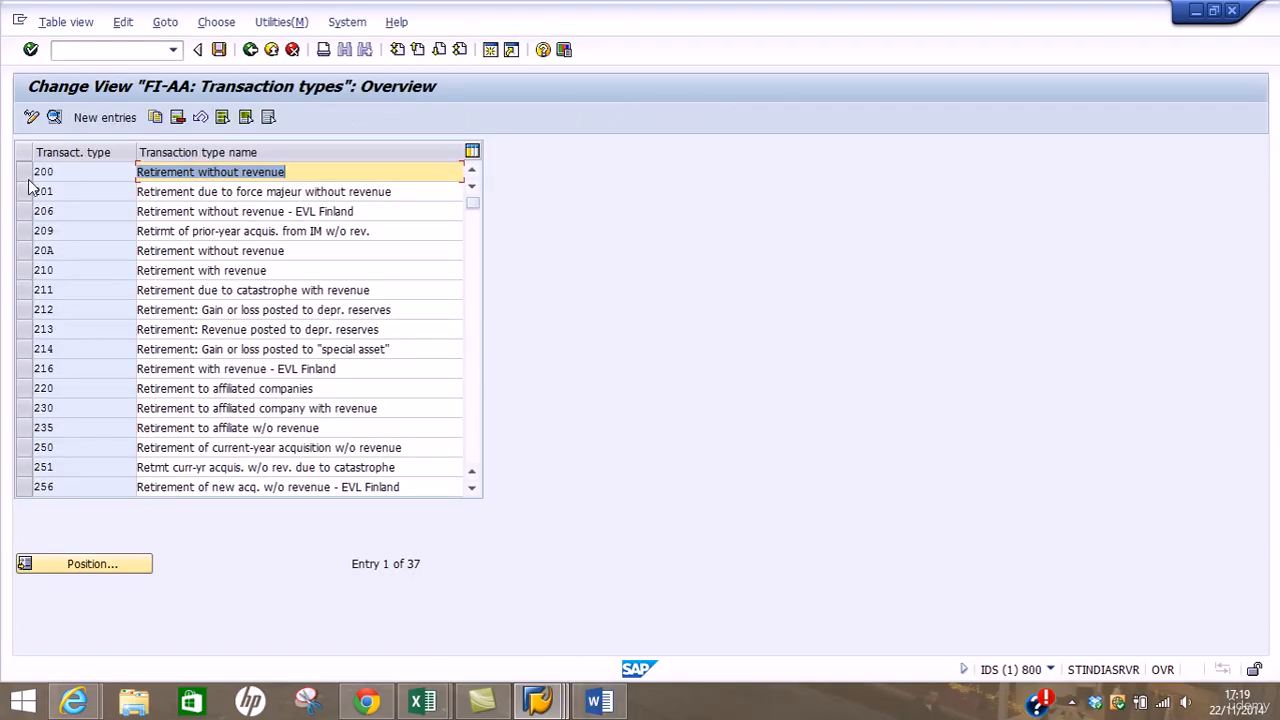
- Examine retirement transaction types 200, Retirement without revenue, and 210, Retirement with revenue, by marking and unmarking their rows
{"action": "left_click", "coordinate": [26, 172]}
{"action": "left_click", "coordinate": [26, 172]}
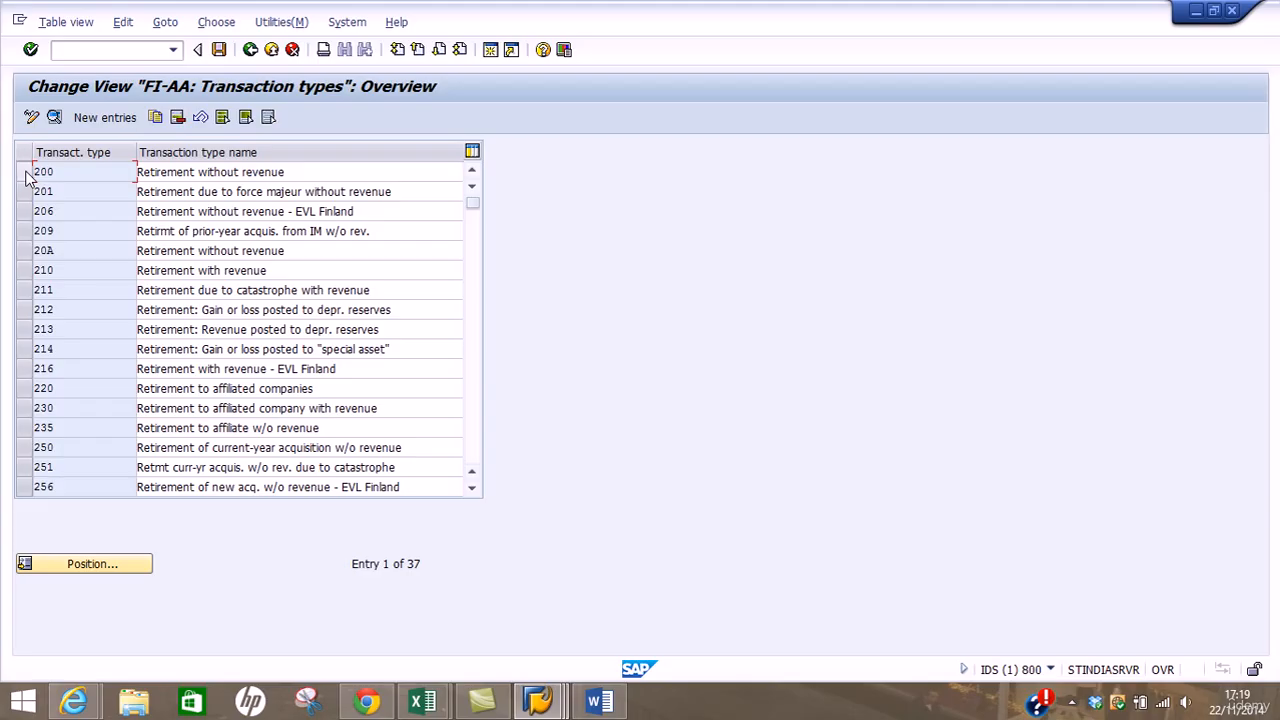
{"action": "left_click", "coordinate": [28, 270]}
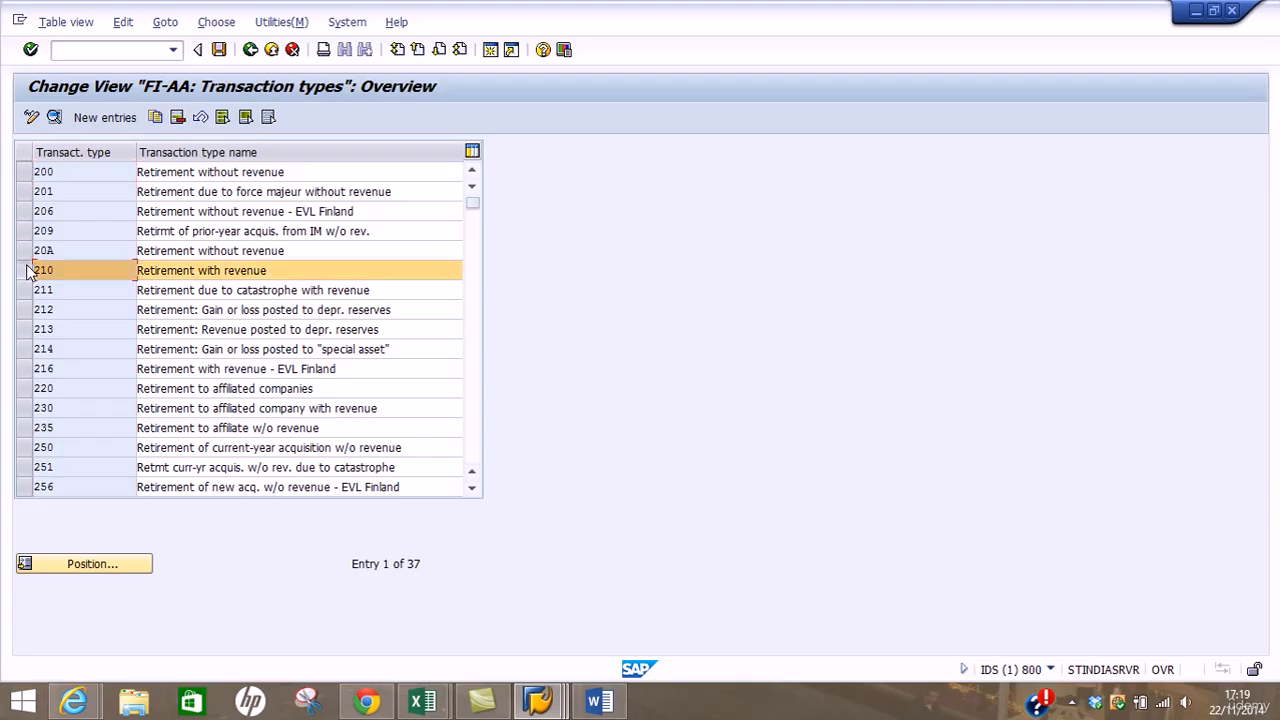
{"action": "left_click", "coordinate": [28, 270]}
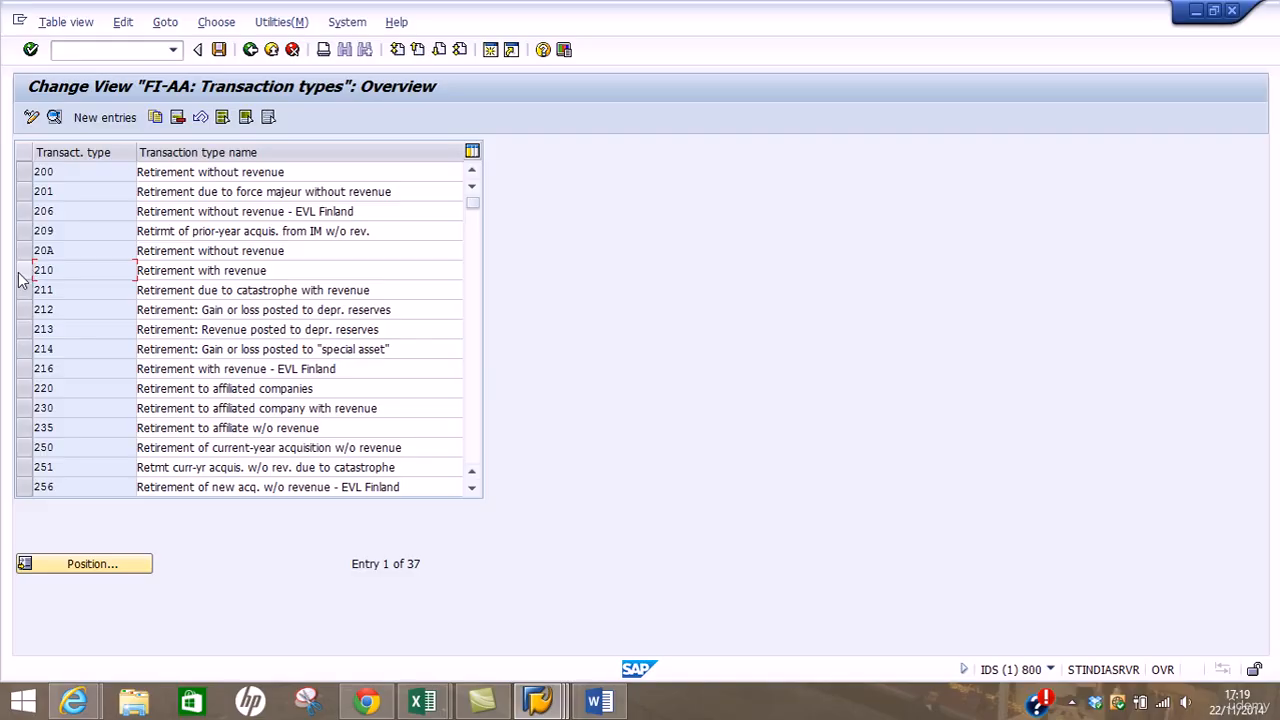
{"action": "left_click", "coordinate": [25, 270]}
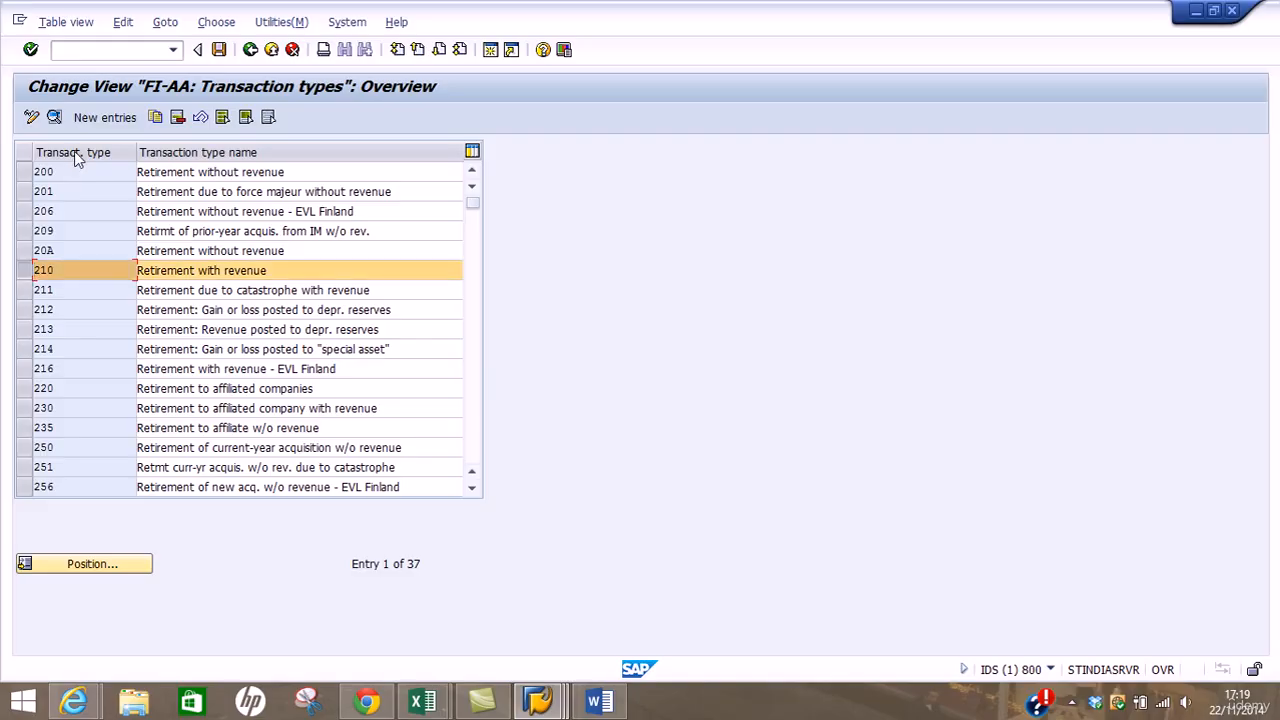
{"action": "left_click", "coordinate": [25, 271]}
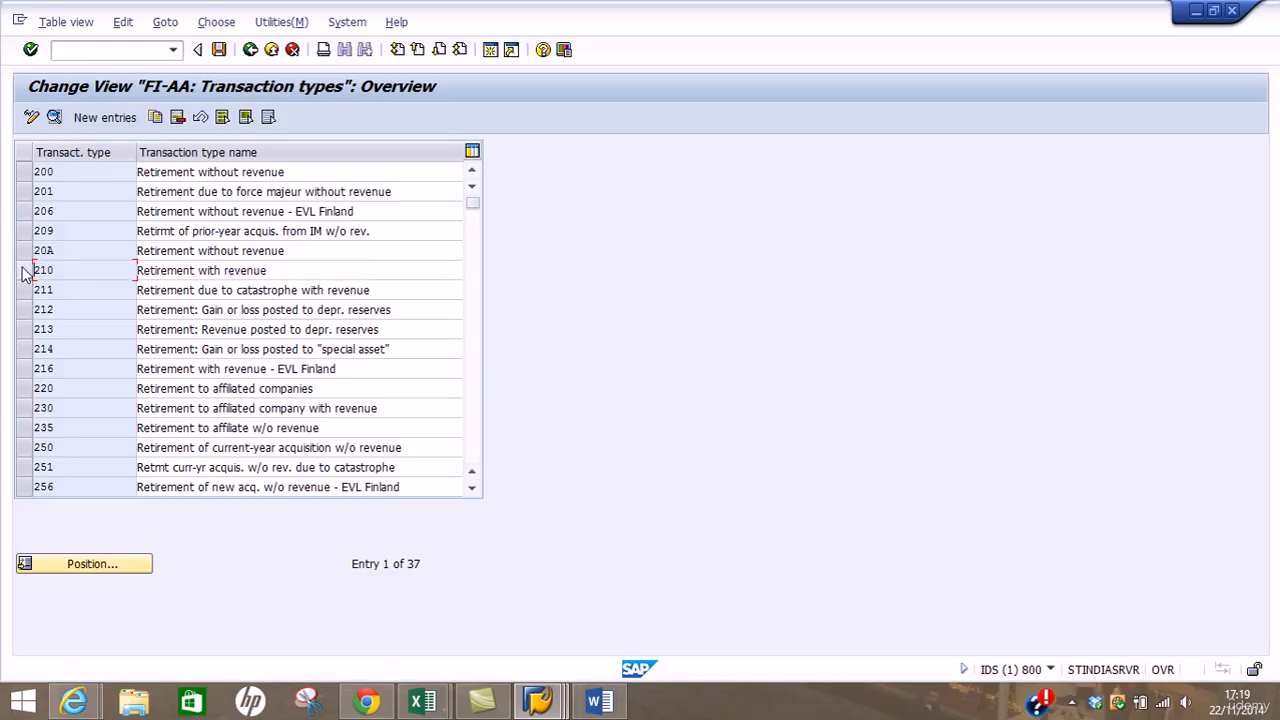
- Look through the retirement transaction types to the end of the list, briefly mark Z20 and return to the first entry
{"action": "left_click", "coordinate": [472, 490]}
{"action": "left_click", "coordinate": [472, 490]}
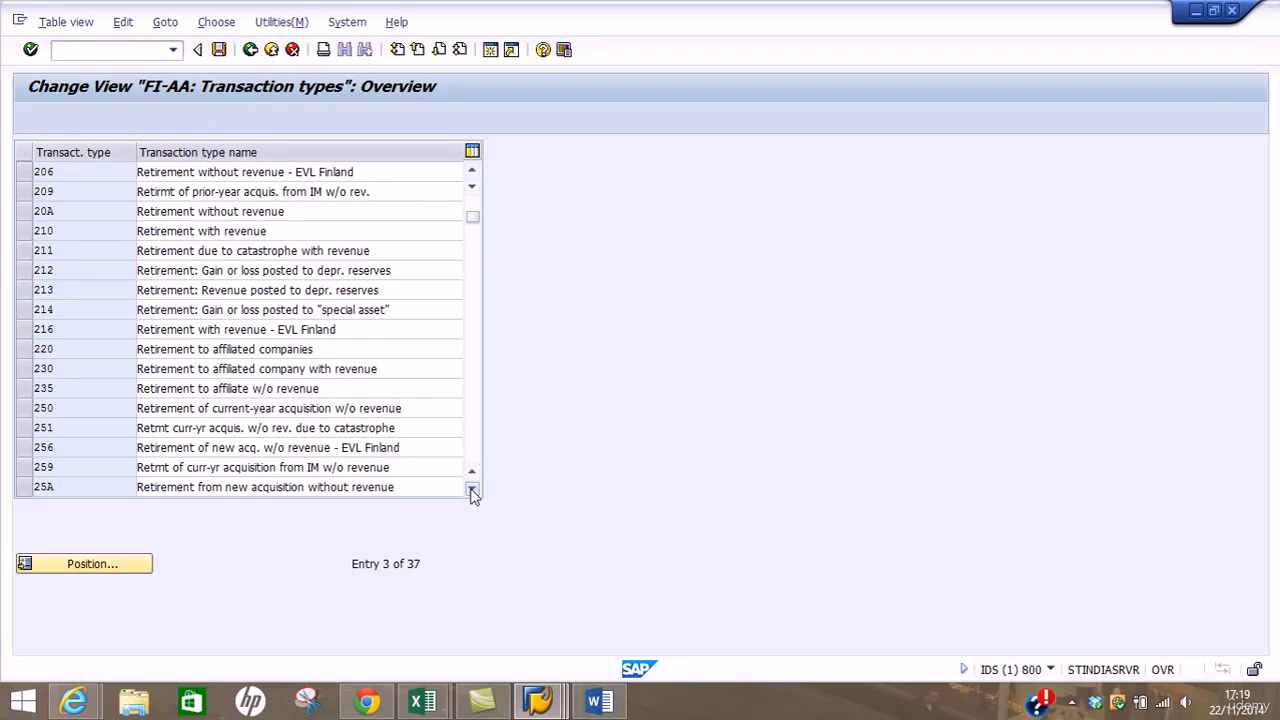
{"action": "left_click", "coordinate": [472, 490]}
{"action": "left_click", "coordinate": [472, 490]}
{"action": "left_click", "coordinate": [472, 490]}
{"action": "left_click", "coordinate": [472, 490]}
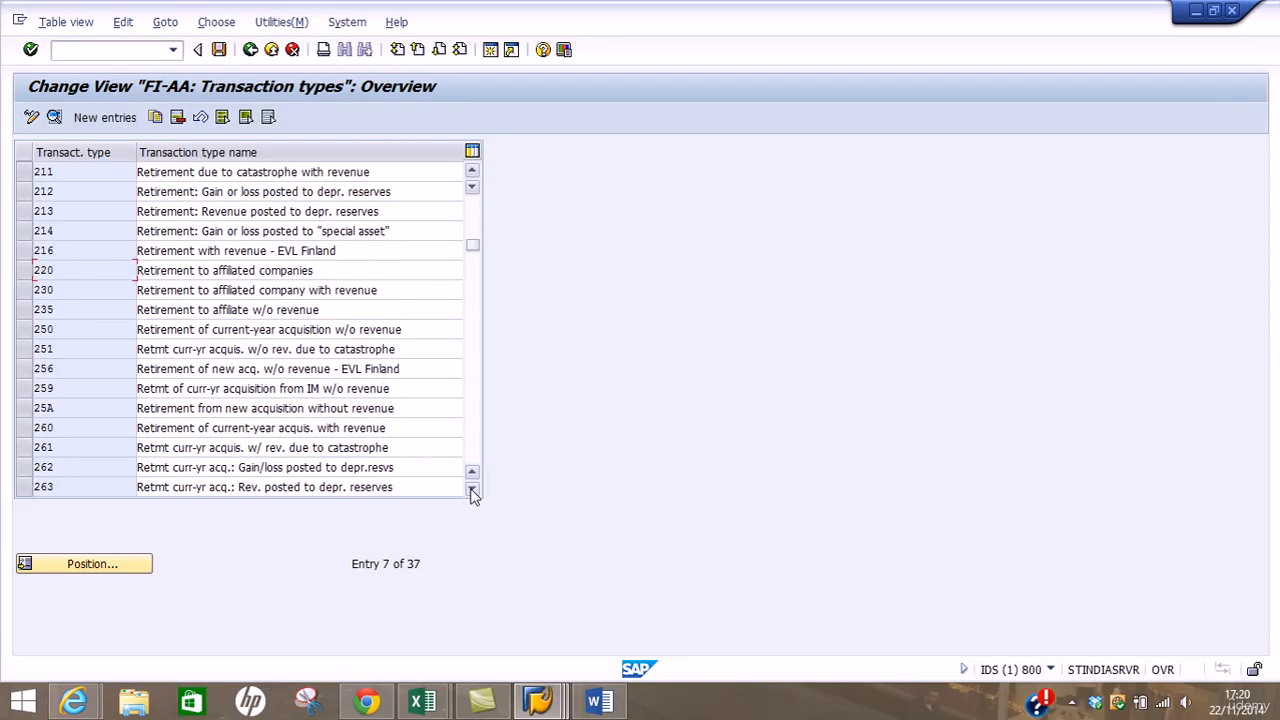
{"action": "left_click", "coordinate": [472, 490]}
{"action": "left_click", "coordinate": [472, 490]}
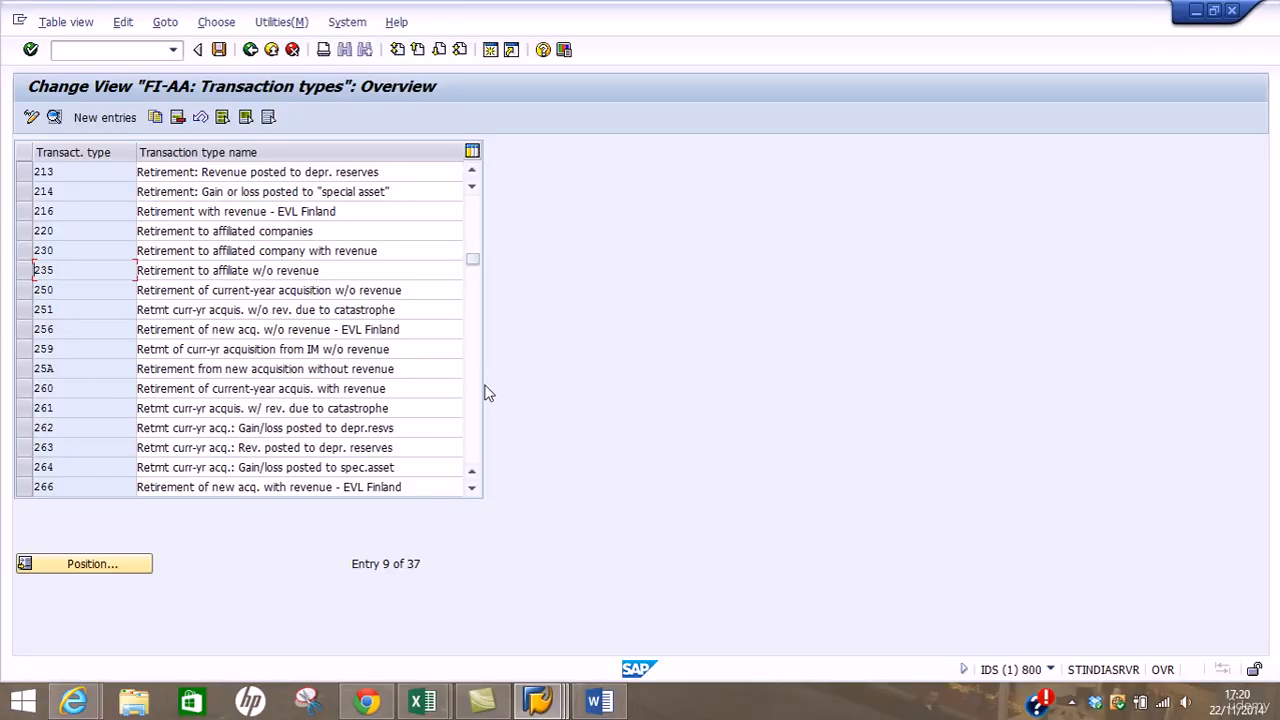
{"action": "left_click", "coordinate": [473, 424]}
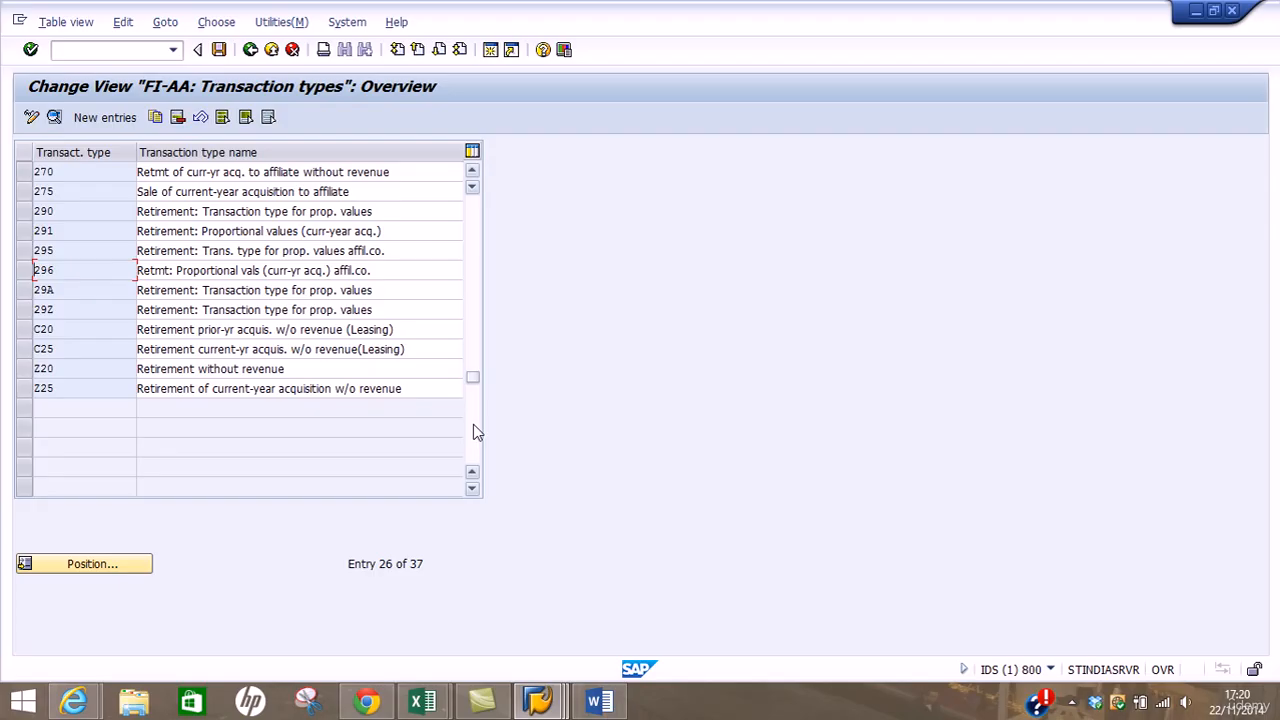
{"action": "left_click", "coordinate": [26, 369]}
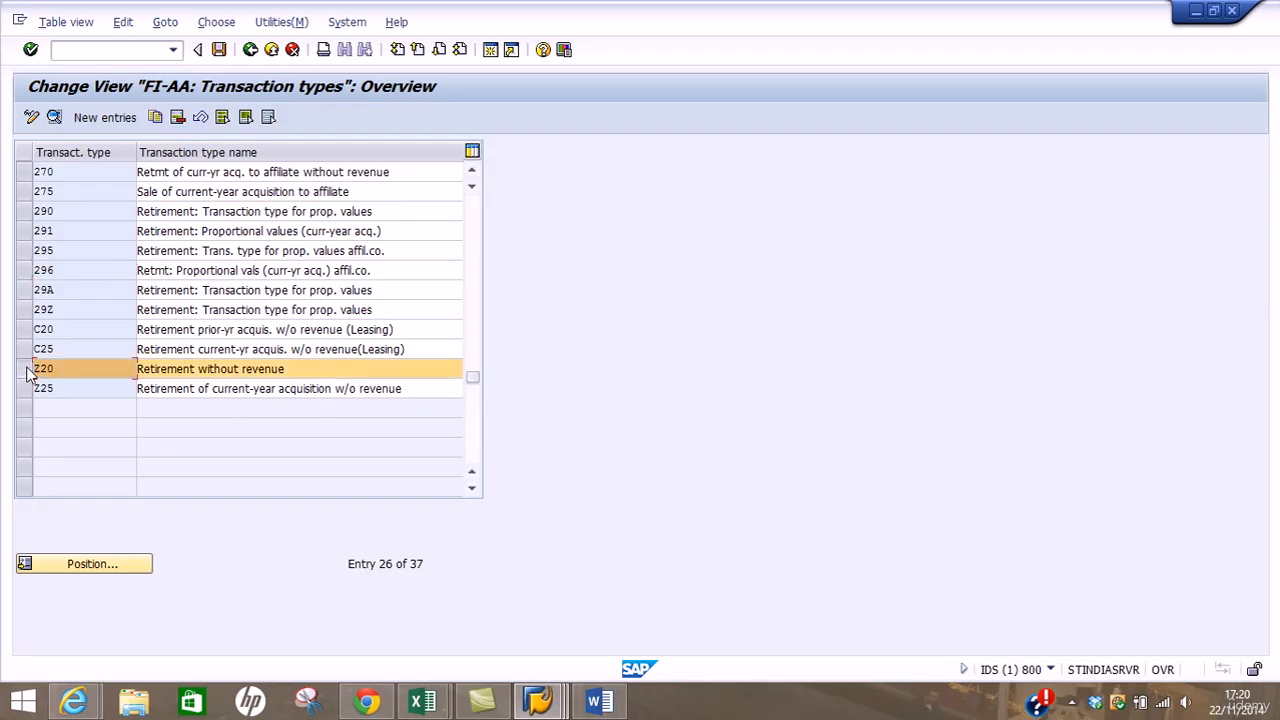
{"action": "left_click", "coordinate": [28, 372]}
{"action": "left_click", "coordinate": [474, 223]}
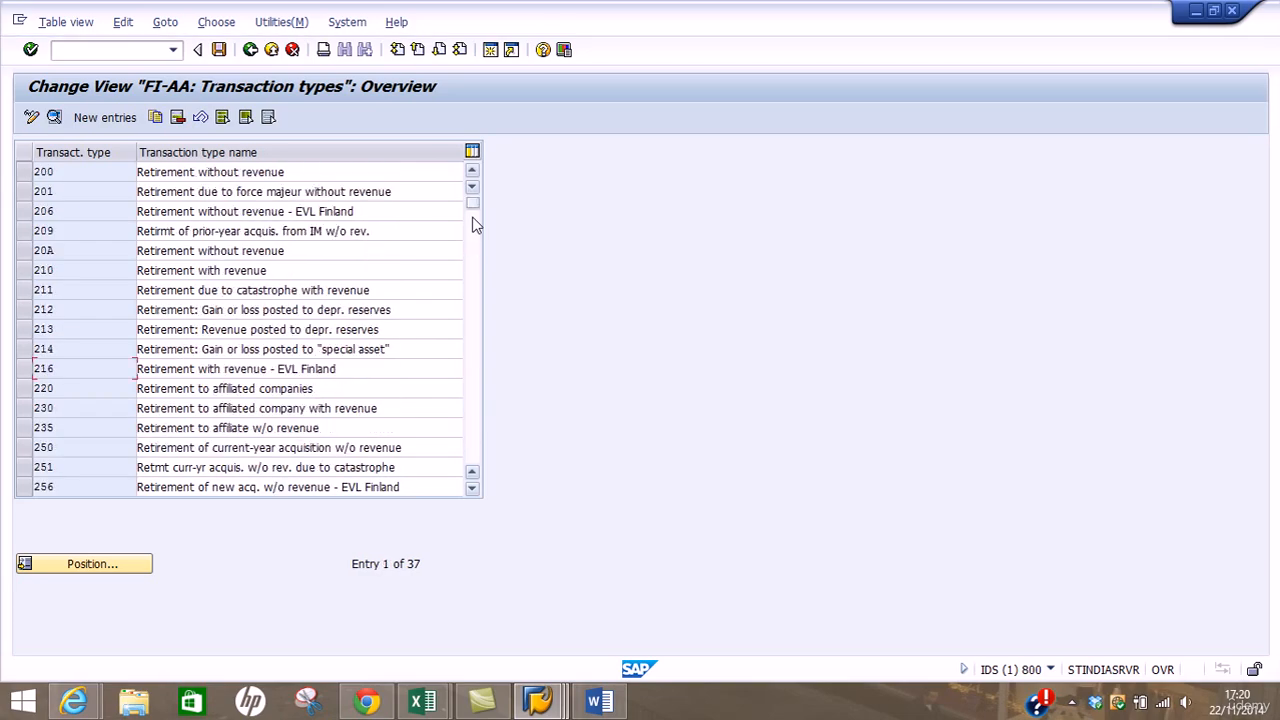
- Open the details of transaction type 210, Retirement with revenue, and examine its document type and same-year acquisition setting
{"action": "left_click", "coordinate": [26, 271]}
{"action": "left_click", "coordinate": [54, 117]}
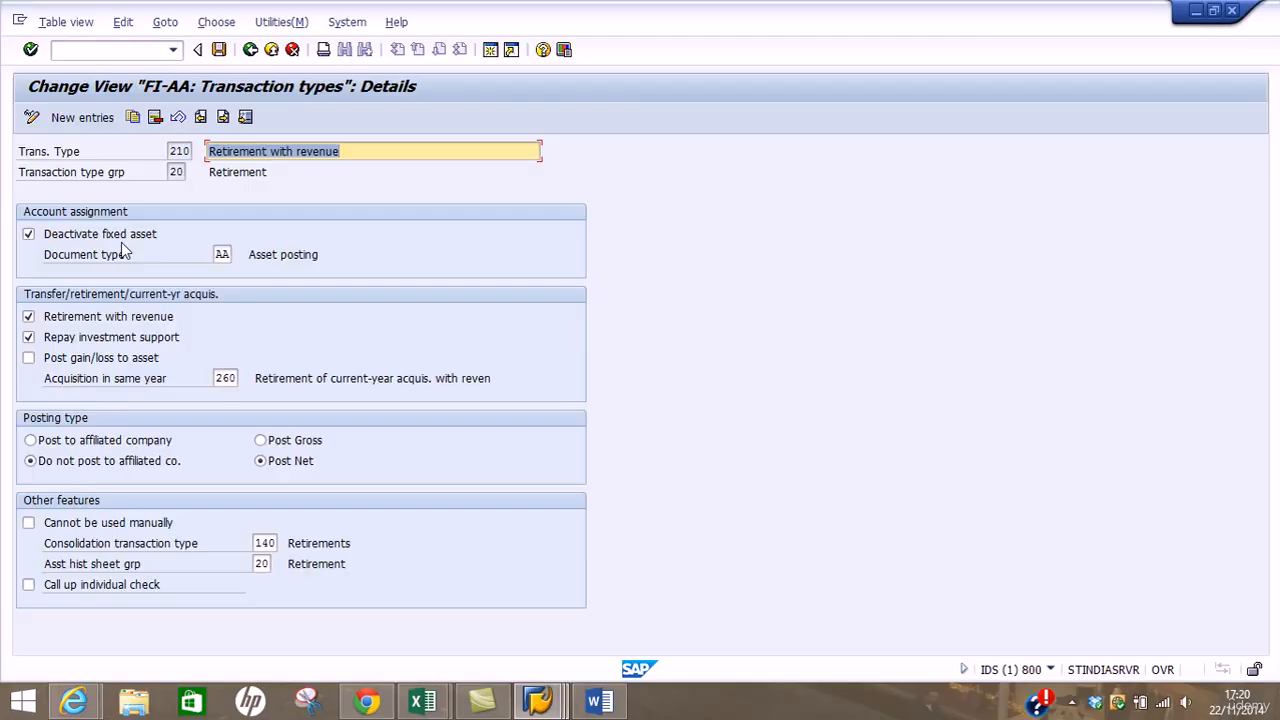
{"action": "left_click", "coordinate": [221, 254]}
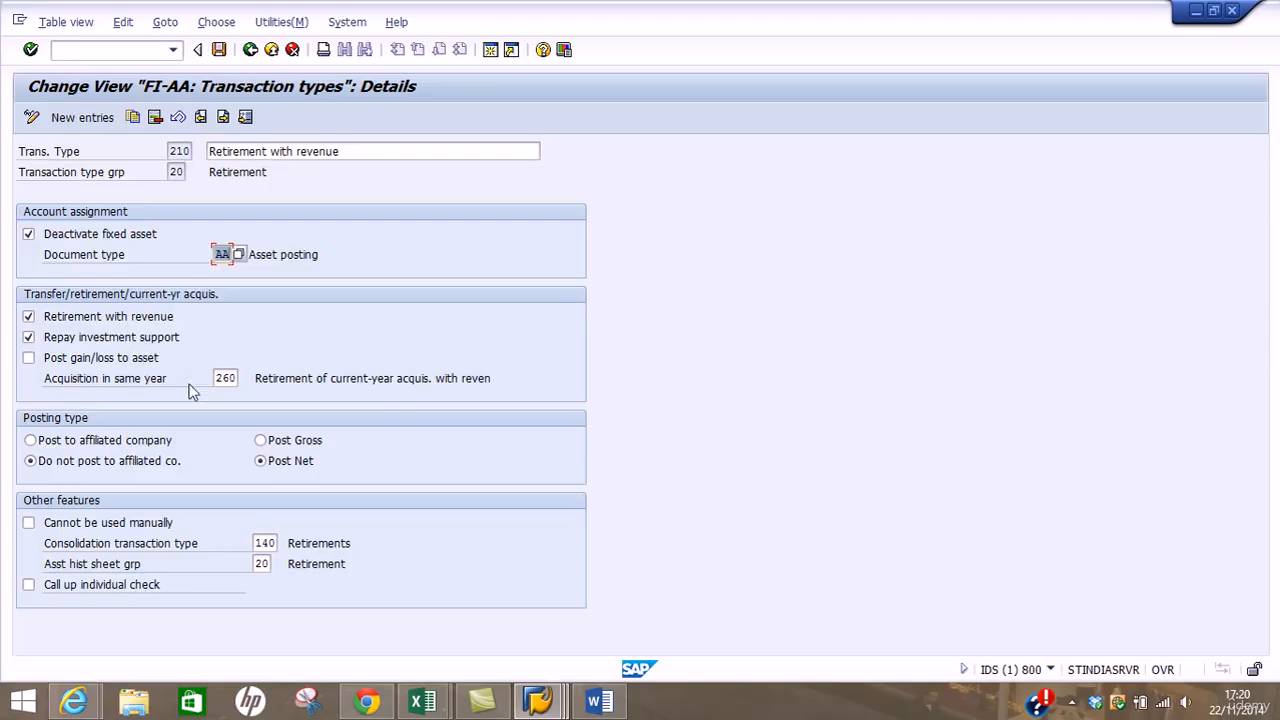
{"action": "left_click", "coordinate": [219, 378]}
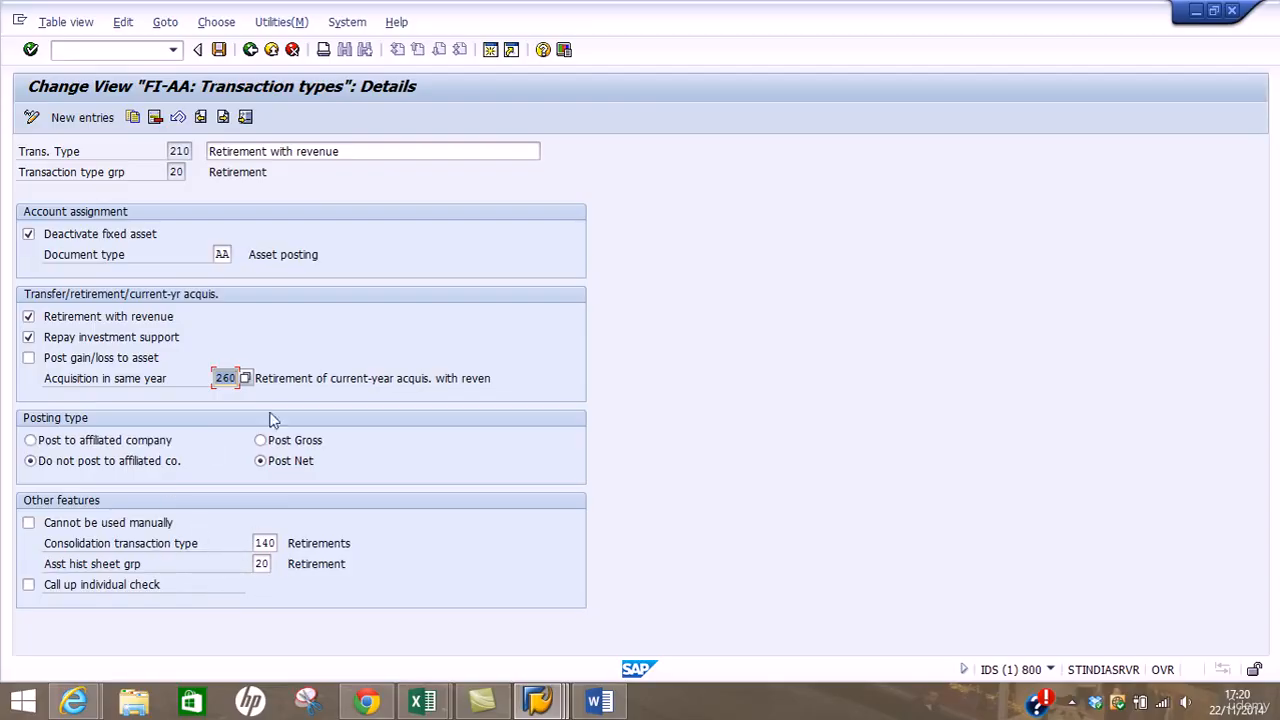
- Leave the retirement transaction types and close the activity selection to return to the IMG structure
{"action": "left_click", "coordinate": [250, 51]}
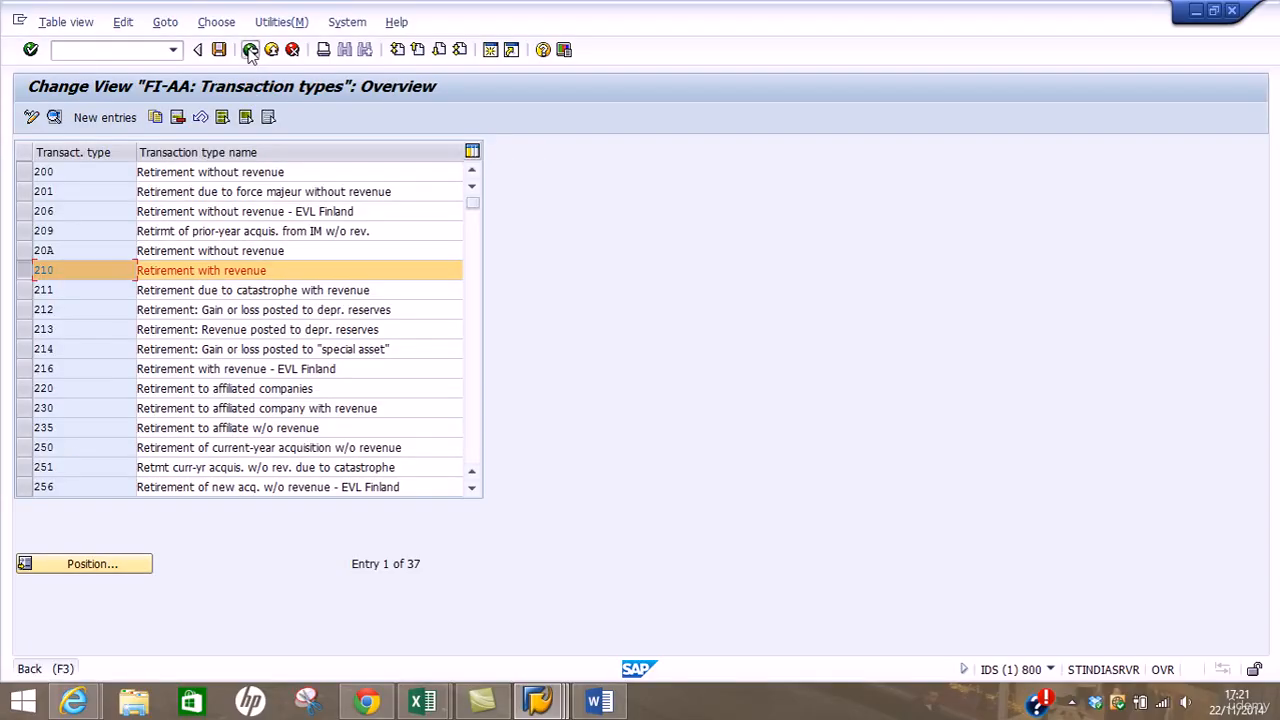
{"action": "left_click", "coordinate": [250, 51]}
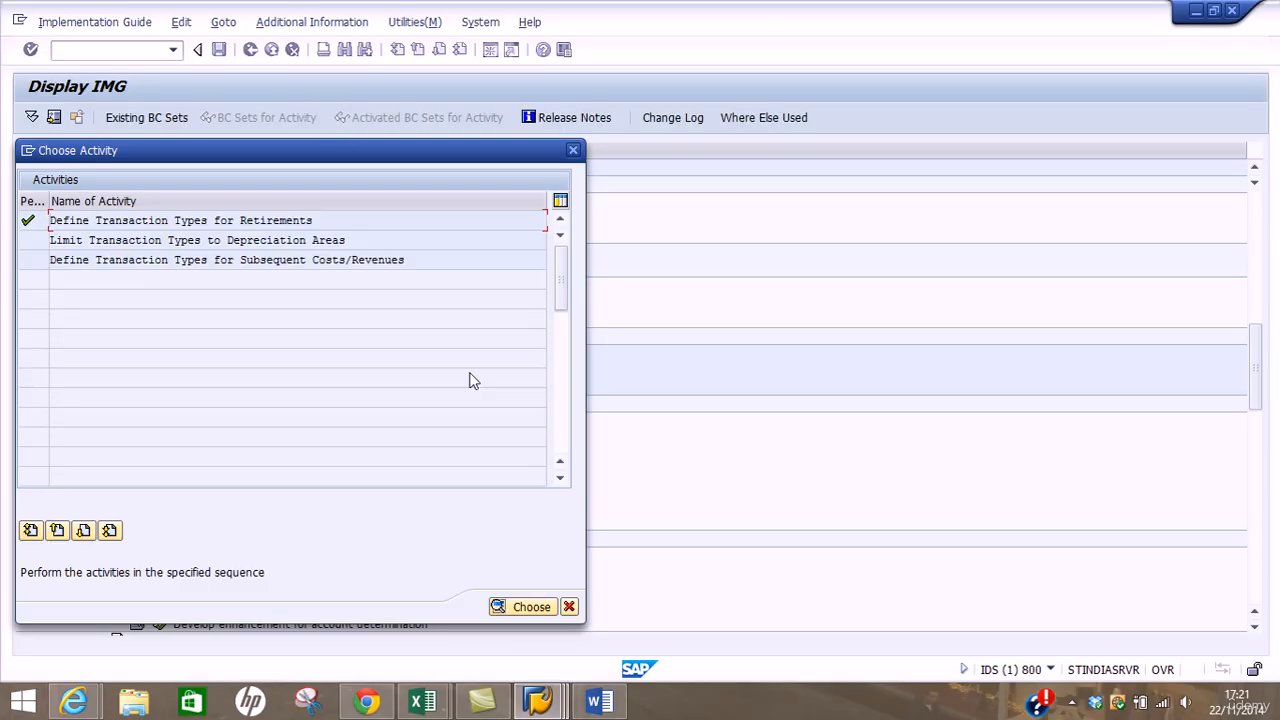
{"action": "left_click", "coordinate": [569, 607]}
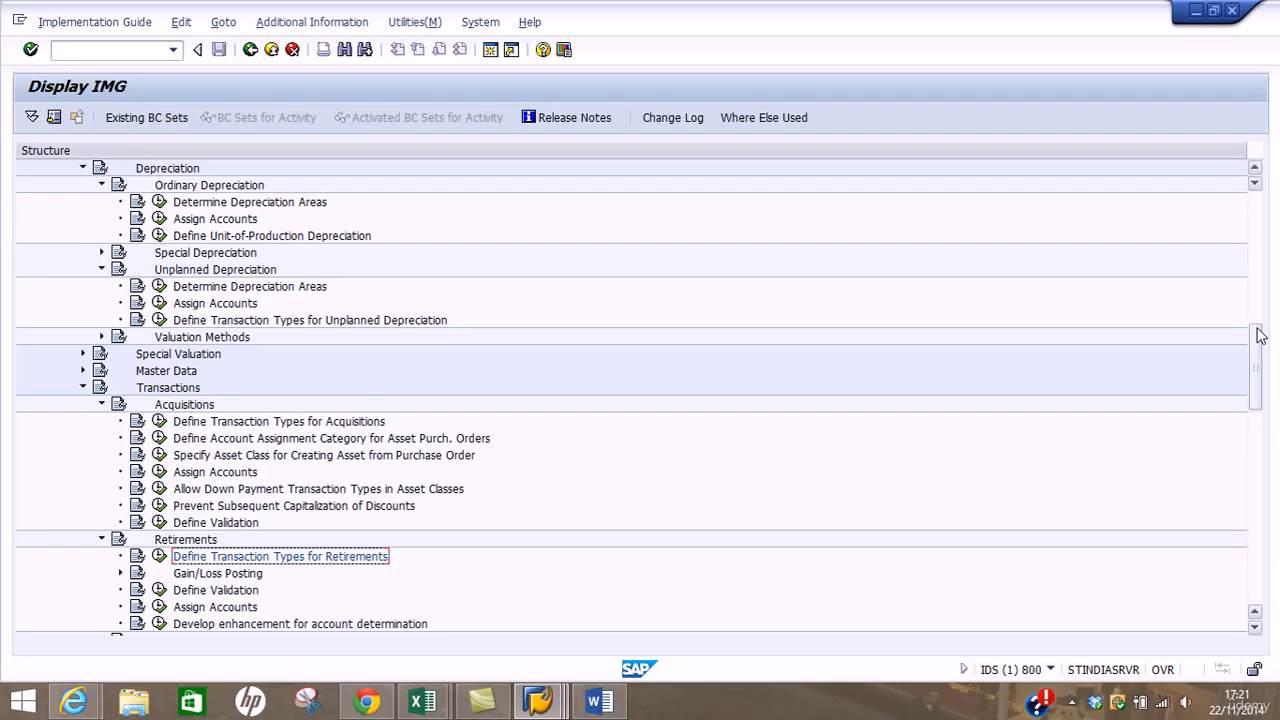
{"action": "left_click_drag", "start_coordinate": [1257, 335], "coordinate": [1260, 422]}
- Switch to the SAP FICO Training Plan in Word and highlight Information System and the Define or Assign Forms (History Sheet) topic
{"action": "left_click", "coordinate": [606, 703]}
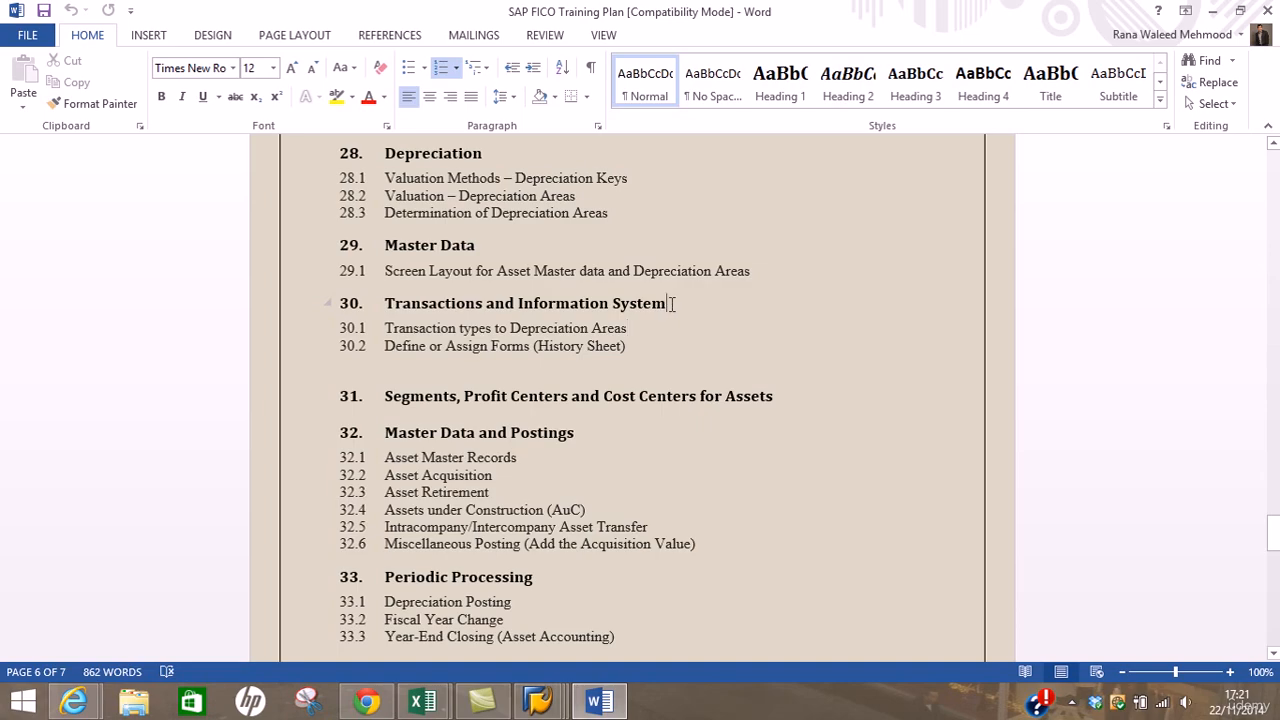
{"action": "left_click_drag", "start_coordinate": [666, 303], "coordinate": [518, 303]}
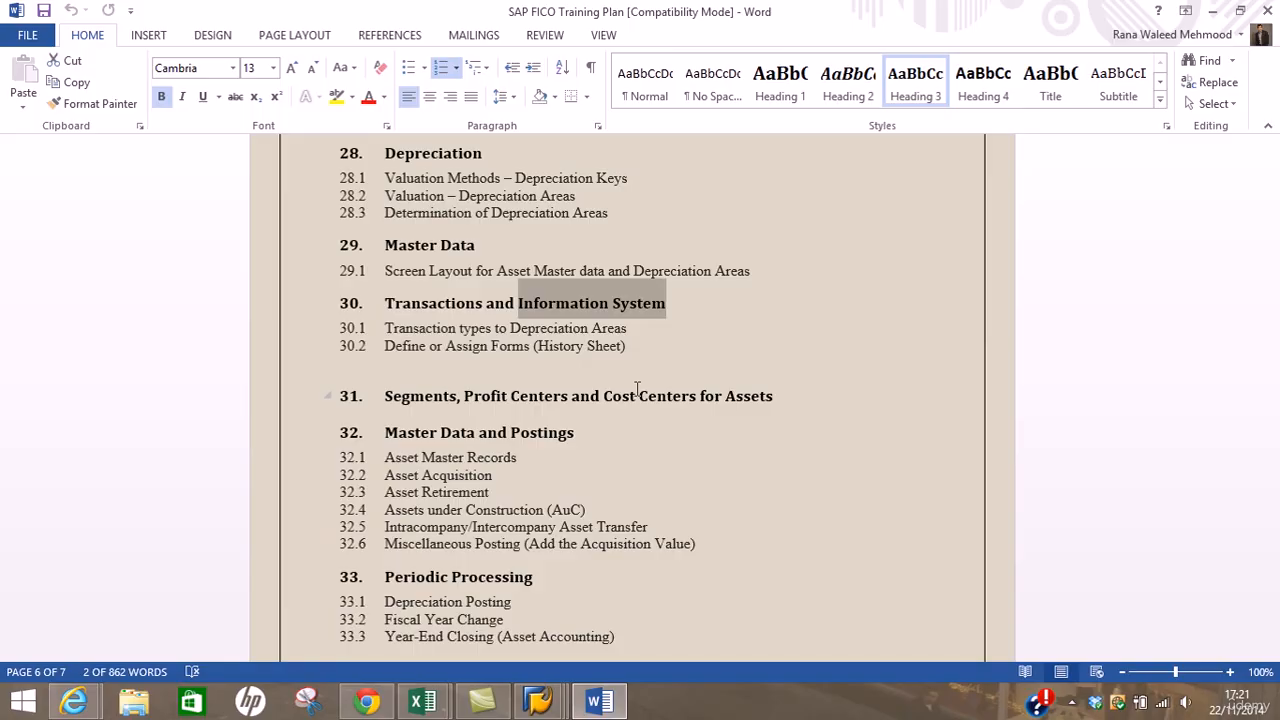
{"action": "left_click_drag", "start_coordinate": [630, 348], "coordinate": [418, 348]}
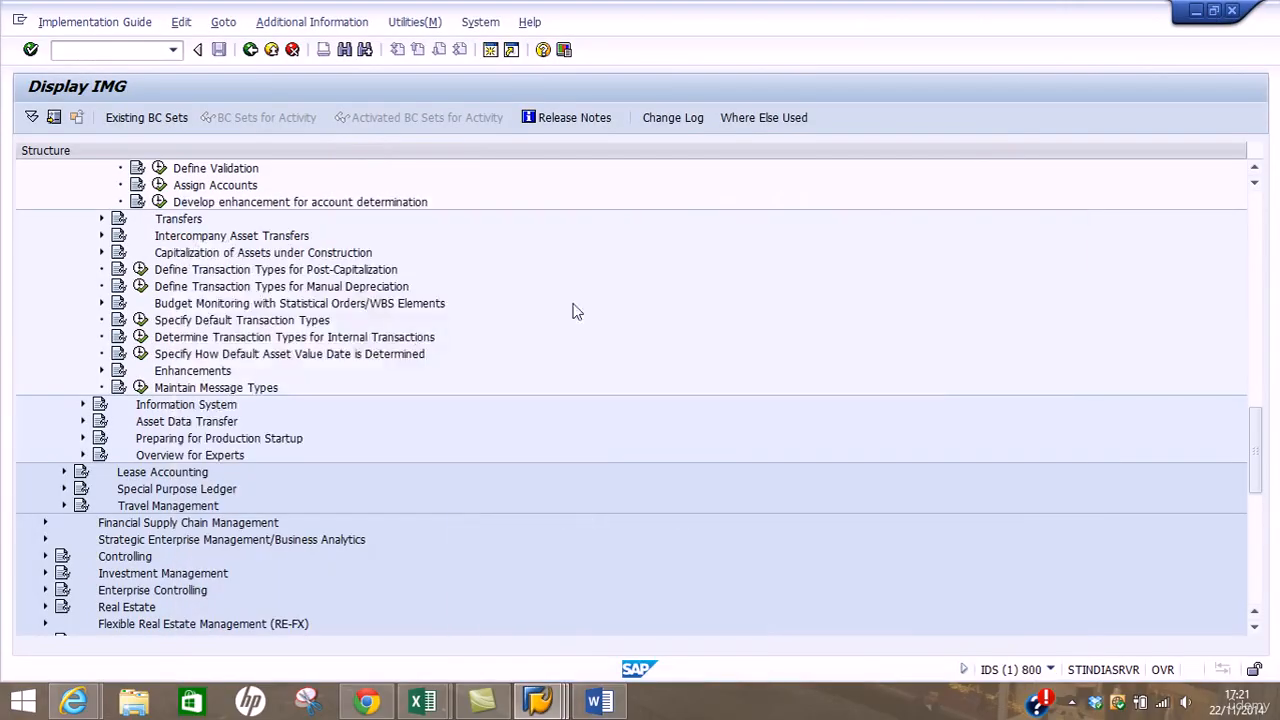
- Back in SAP, expand Information System, execute Define or Assign Forms and choose the activity Assign asset class/history sheet
{"action": "left_click", "coordinate": [82, 405]}
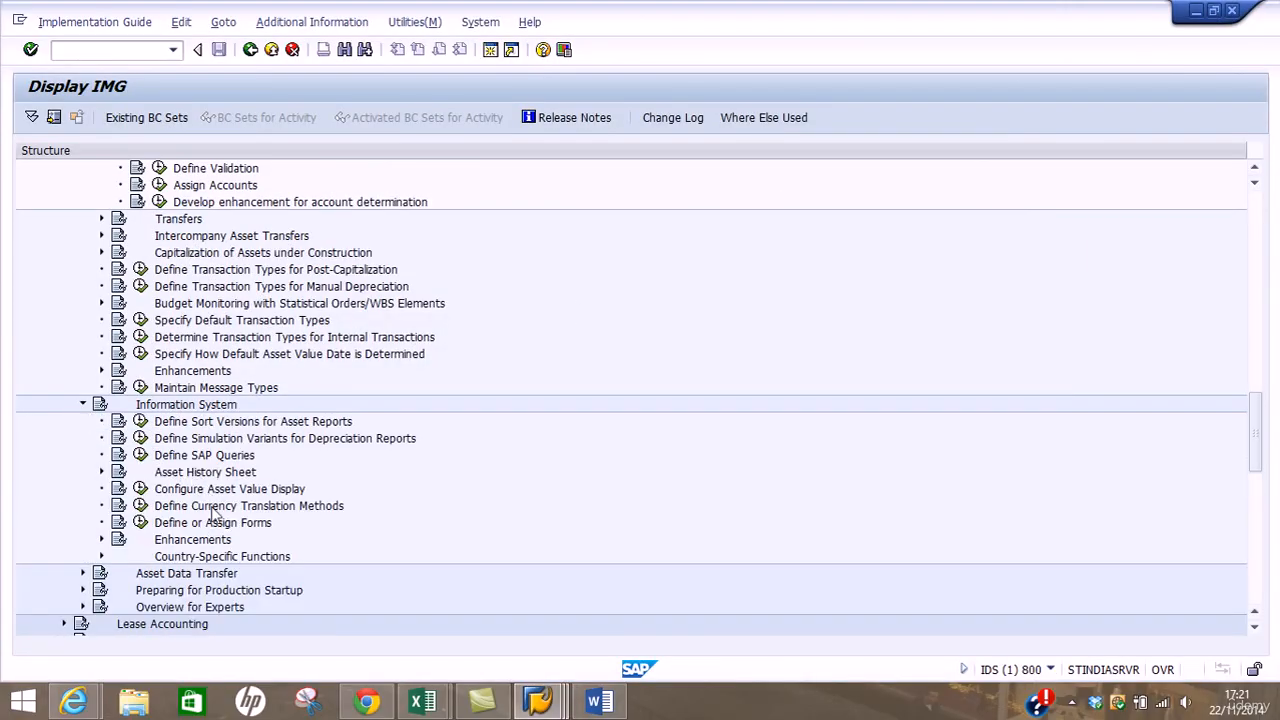
{"action": "left_click", "coordinate": [215, 523]}
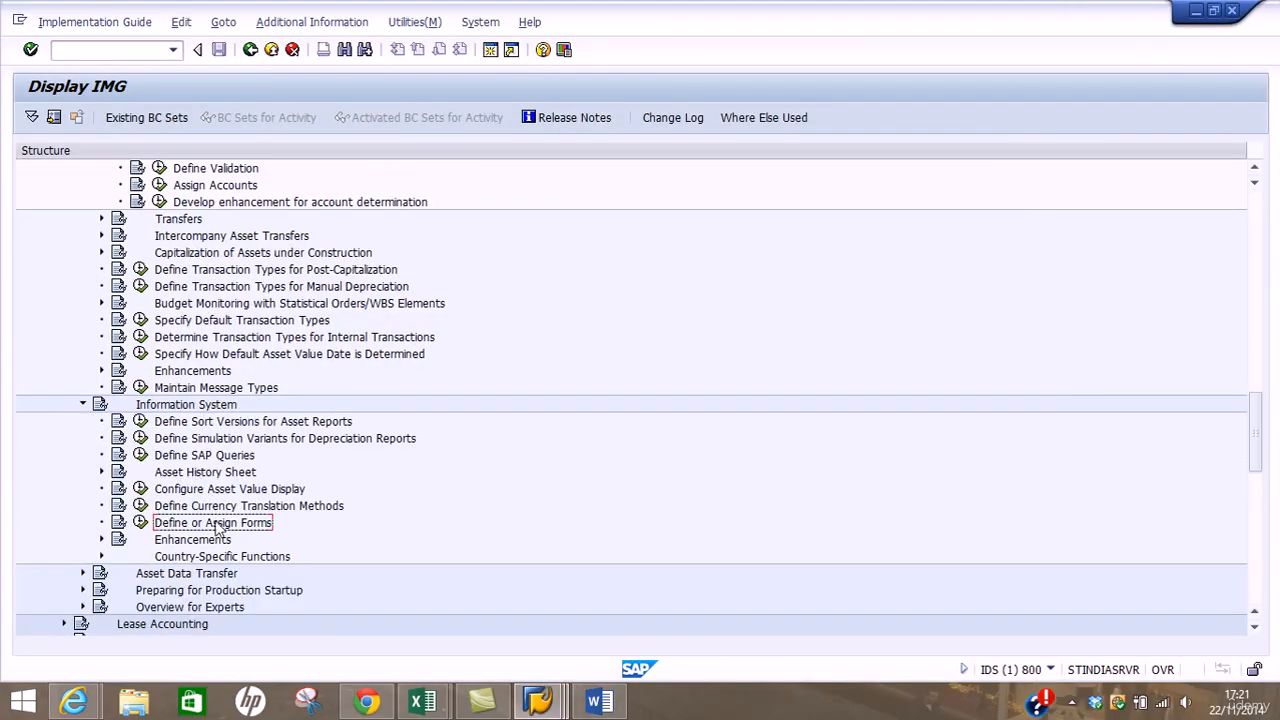
{"action": "left_click", "coordinate": [140, 522]}
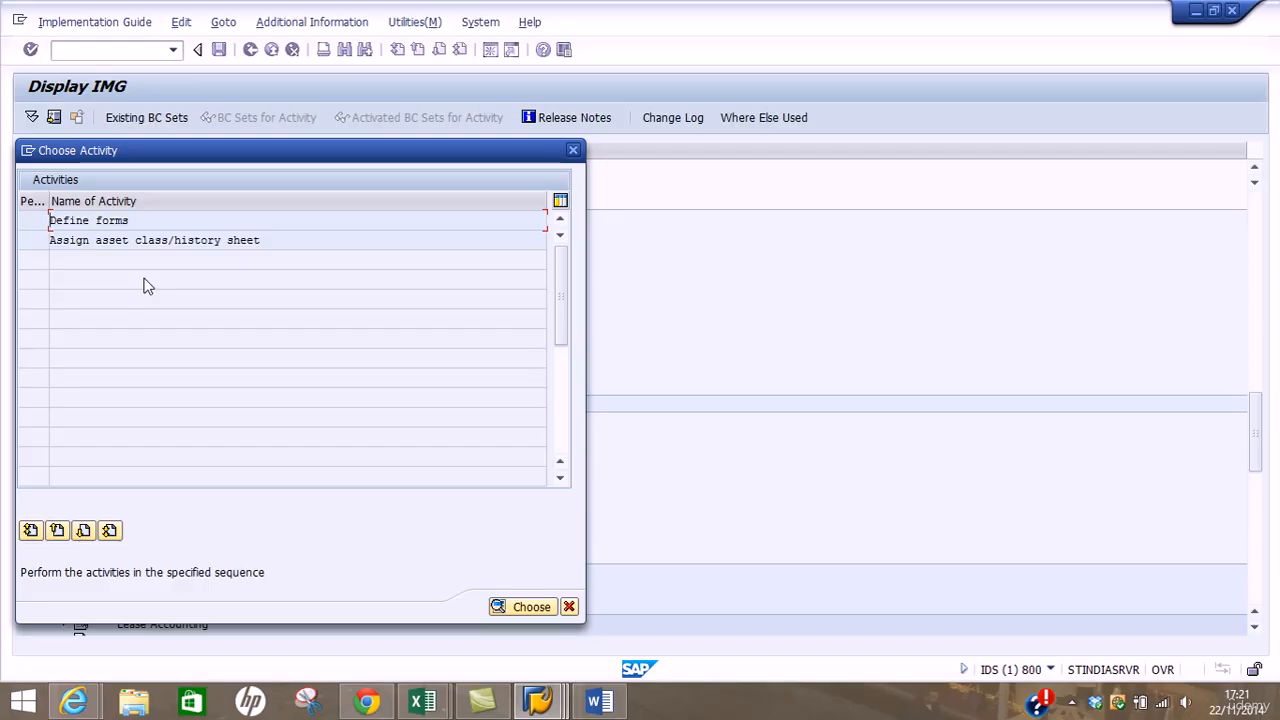
{"action": "double_click", "coordinate": [155, 240]}
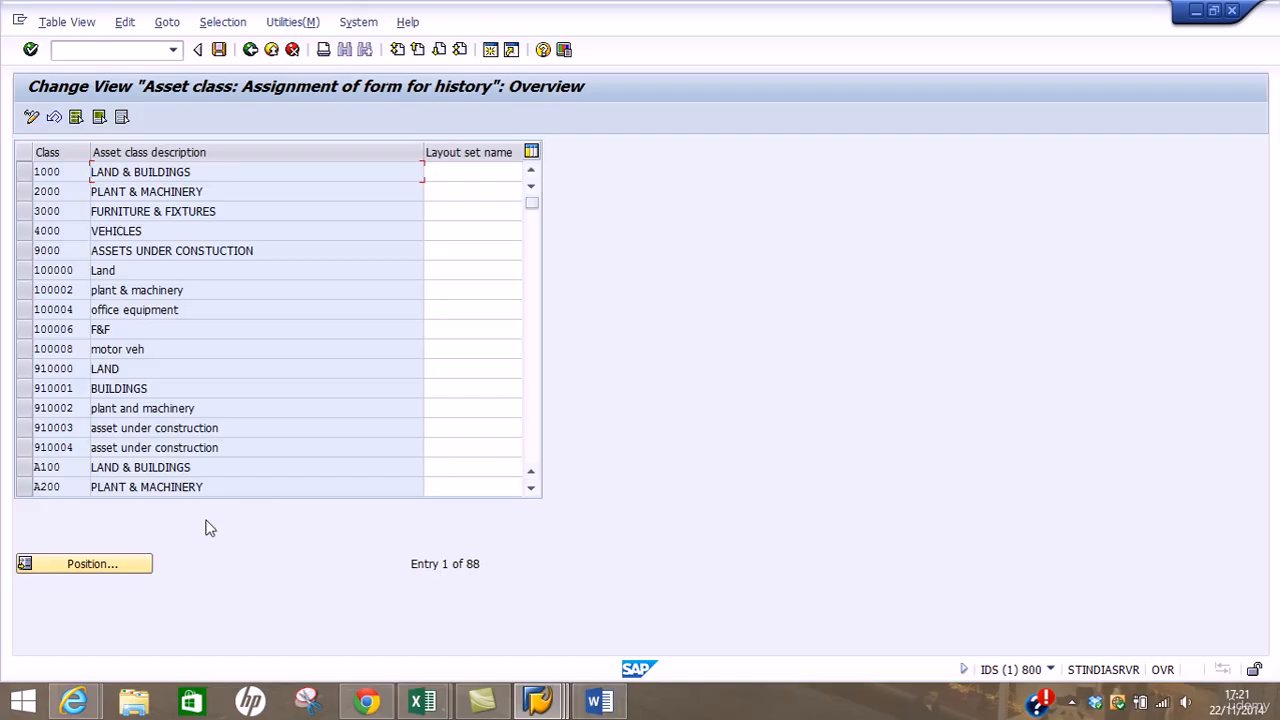
- Position the asset class list at class AC1000
{"action": "left_click", "coordinate": [104, 563]}
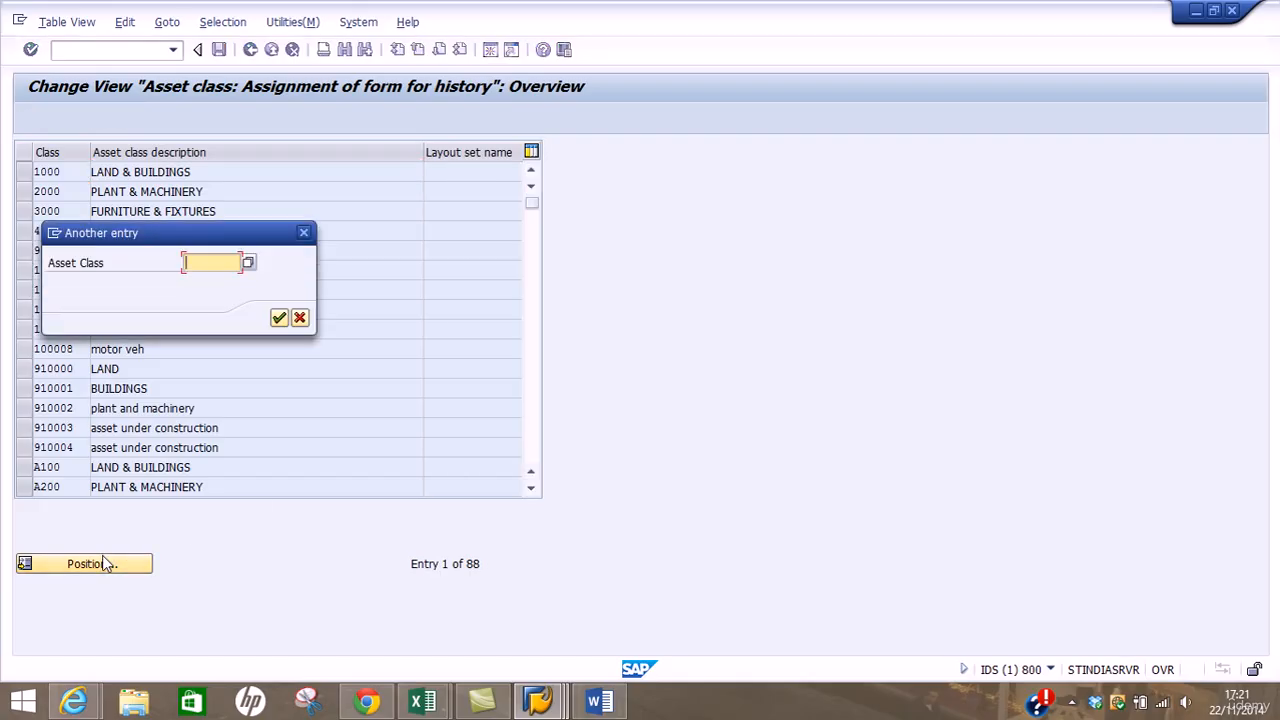
{"action": "type", "text": "AC1"}
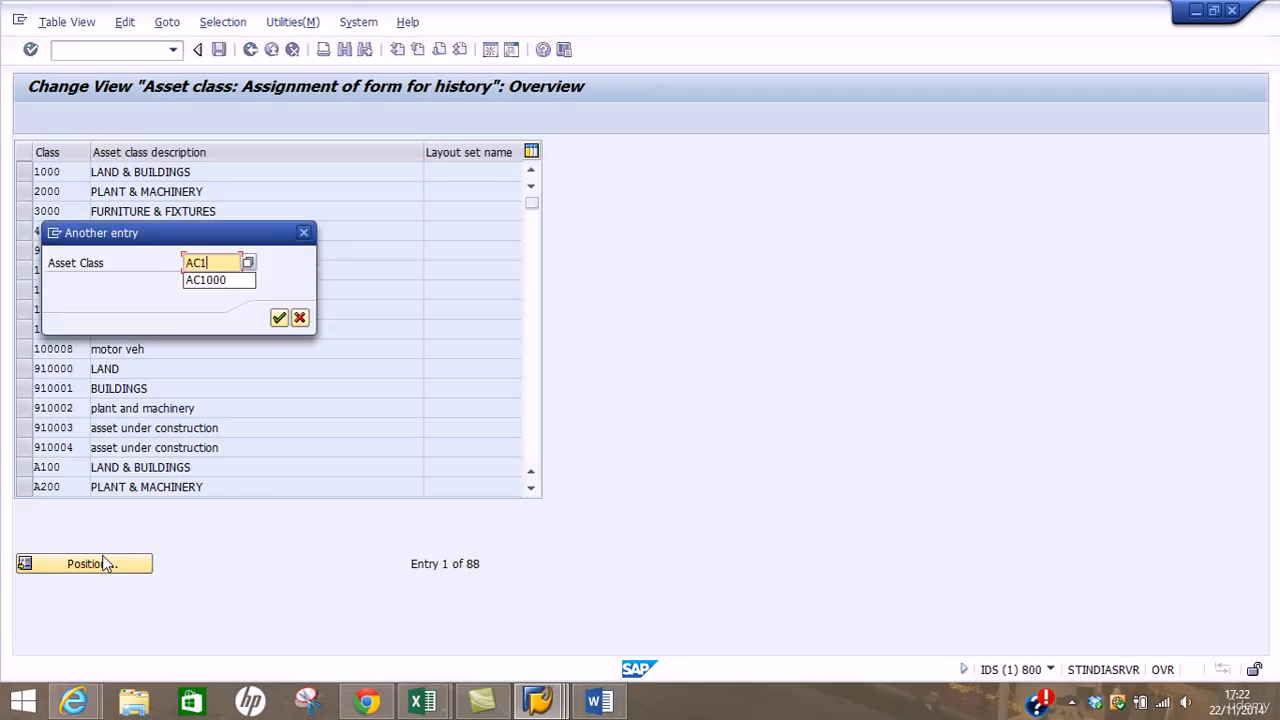
{"action": "type", "text": "000"}
{"action": "key", "text": "Return"}
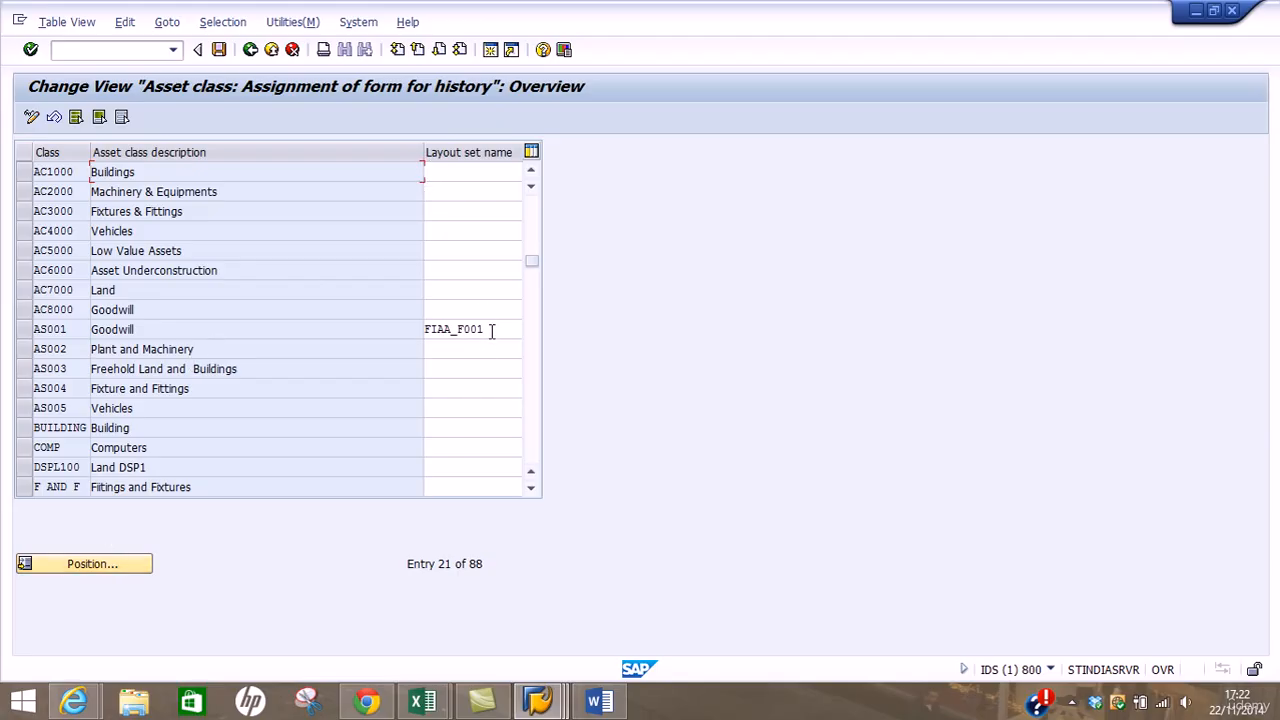
- Copy layout set name FIAA_F001 from class AS001 and assign it to each asset class from AC1000 through AC8000
{"action": "left_click_drag", "start_coordinate": [491, 331], "coordinate": [439, 325]}
{"action": "key", "text": "ctrl+c"}
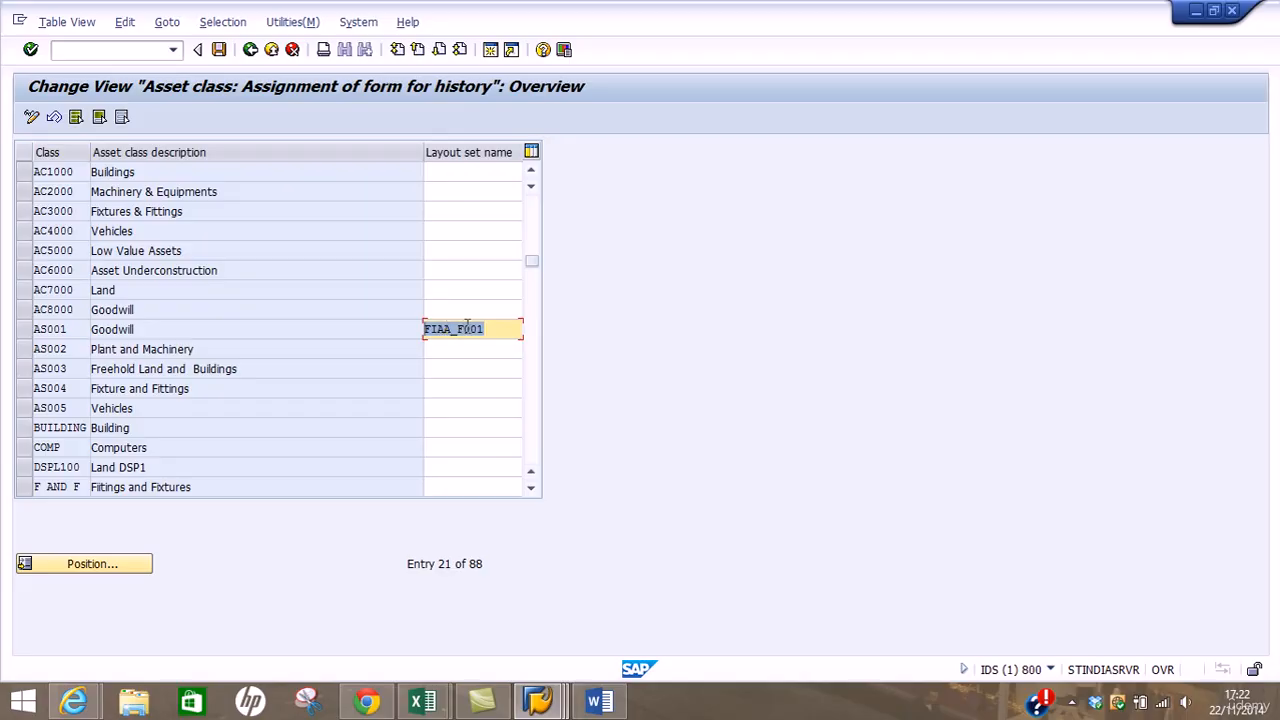
{"action": "left_click", "coordinate": [470, 325]}
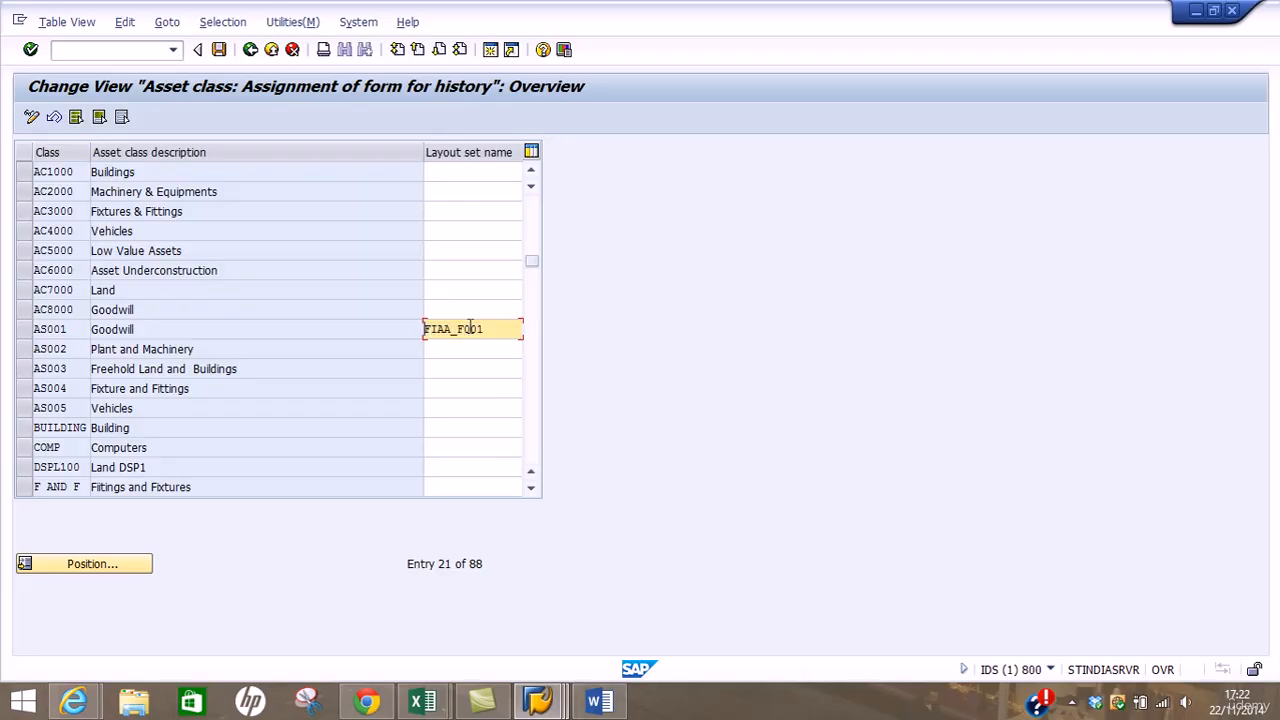
{"action": "left_click", "coordinate": [452, 170]}
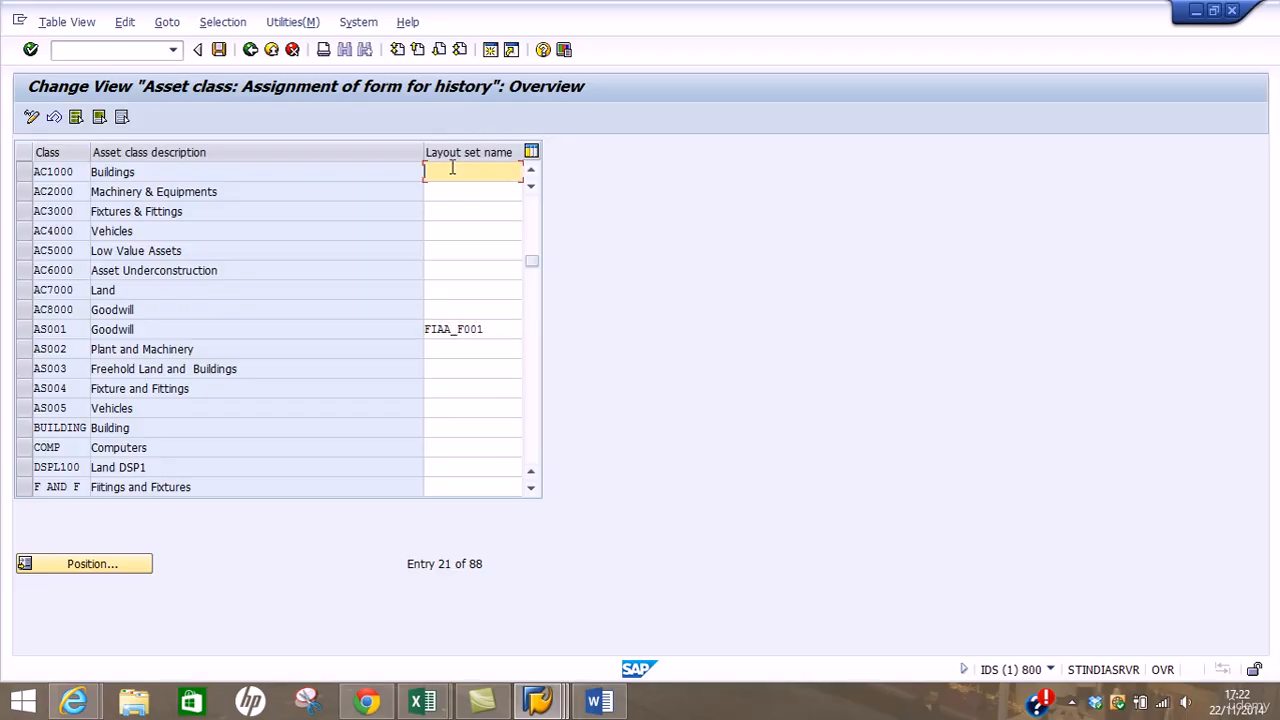
{"action": "key", "text": "ctrl+v"}
{"action": "left_click", "coordinate": [452, 189]}
{"action": "key", "text": "ctrl+v"}
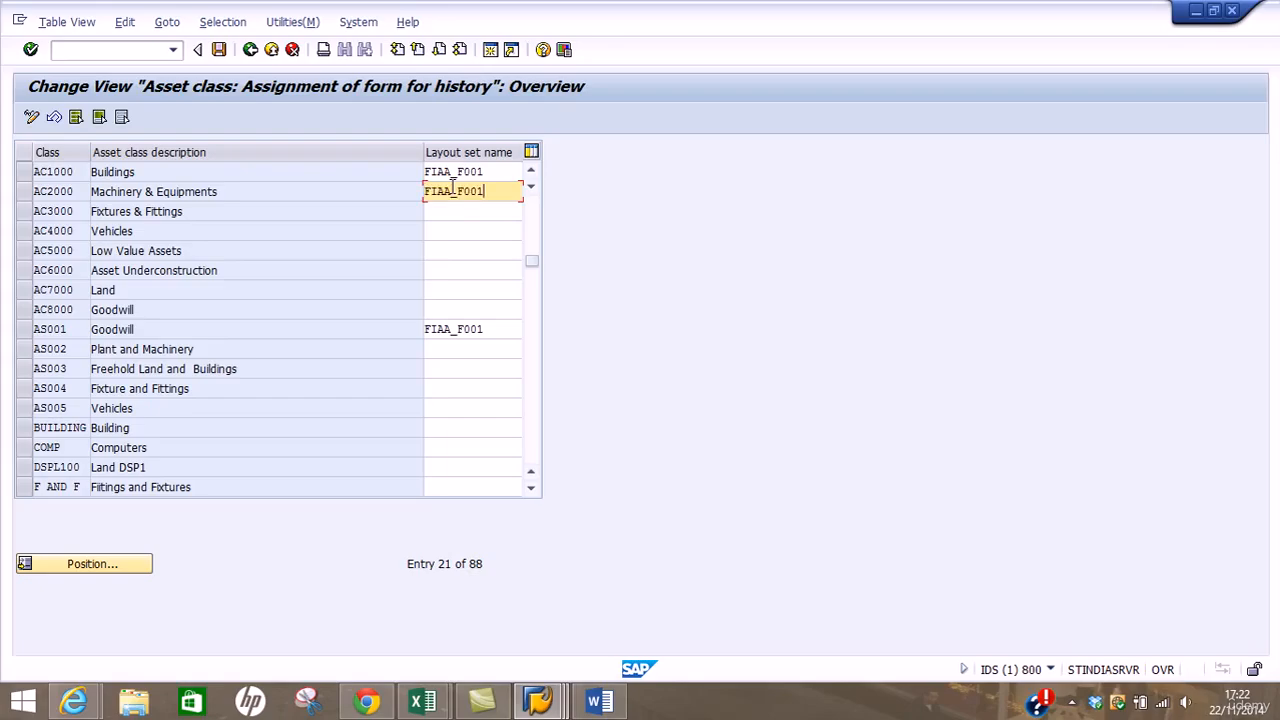
{"action": "left_click", "coordinate": [450, 214]}
{"action": "key", "text": "ctrl+v"}
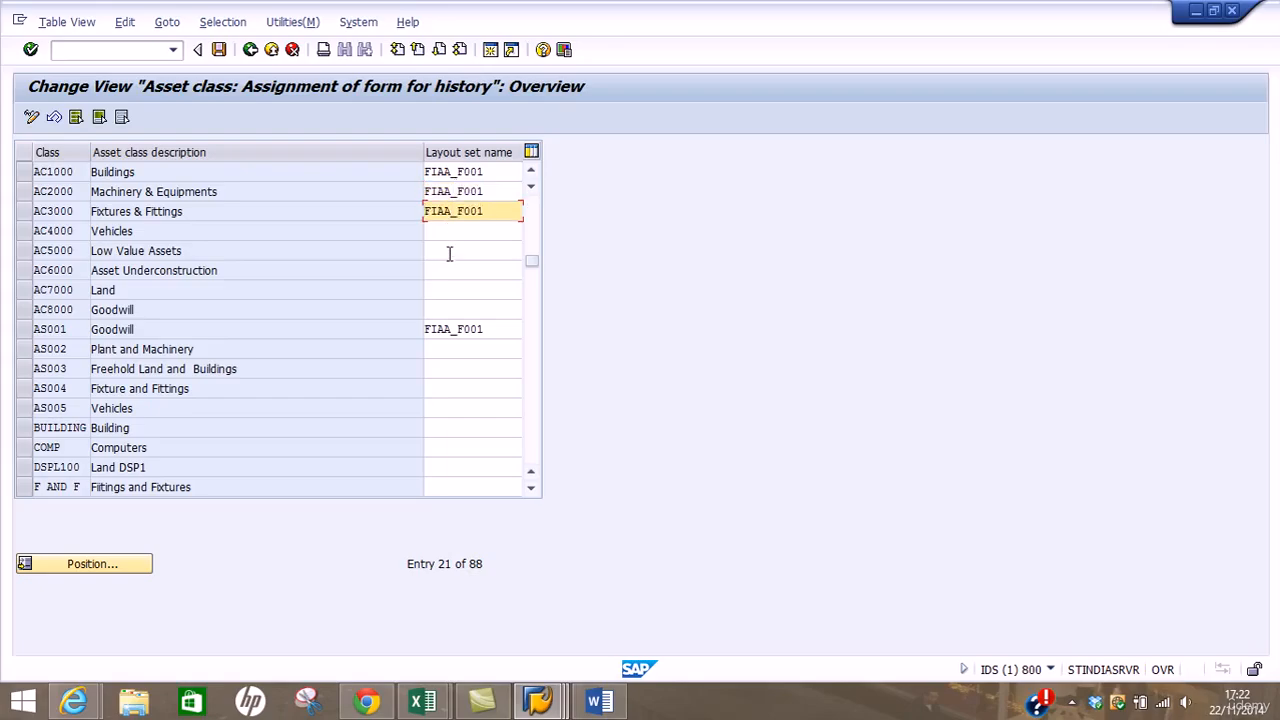
{"action": "left_click", "coordinate": [447, 234]}
{"action": "key", "text": "ctrl+v"}
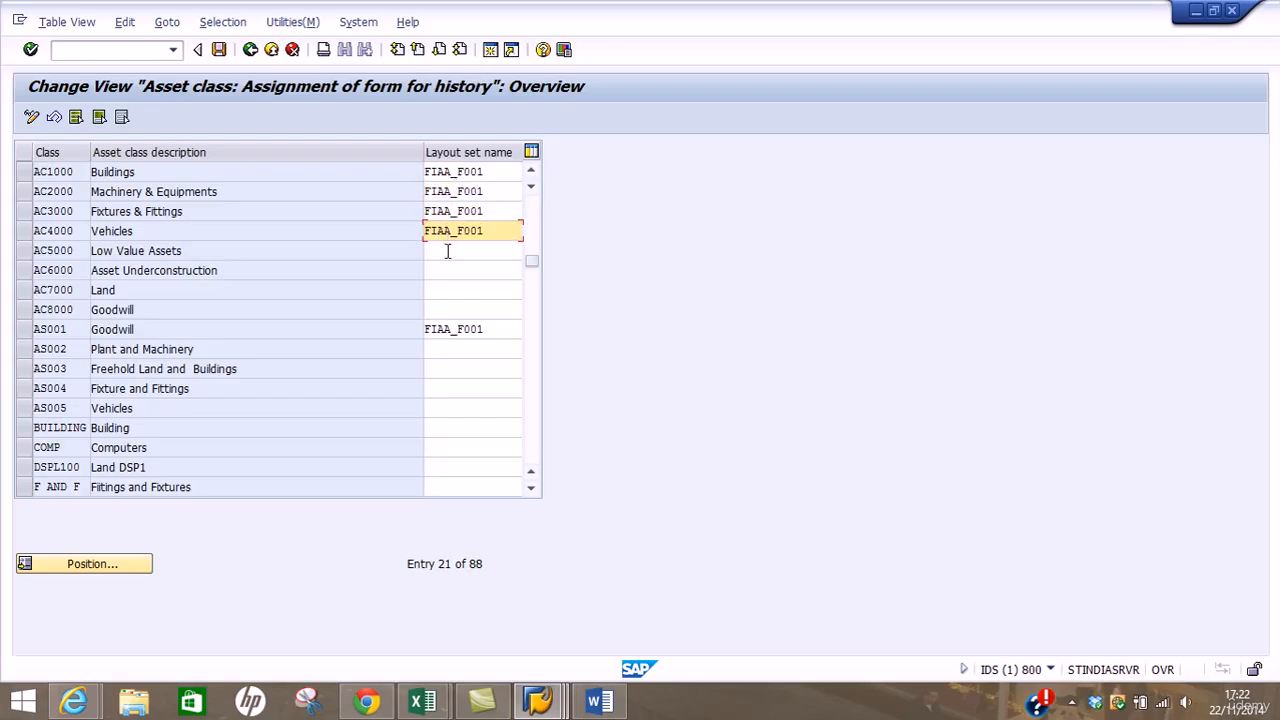
{"action": "left_click", "coordinate": [447, 251]}
{"action": "key", "text": "ctrl+v"}
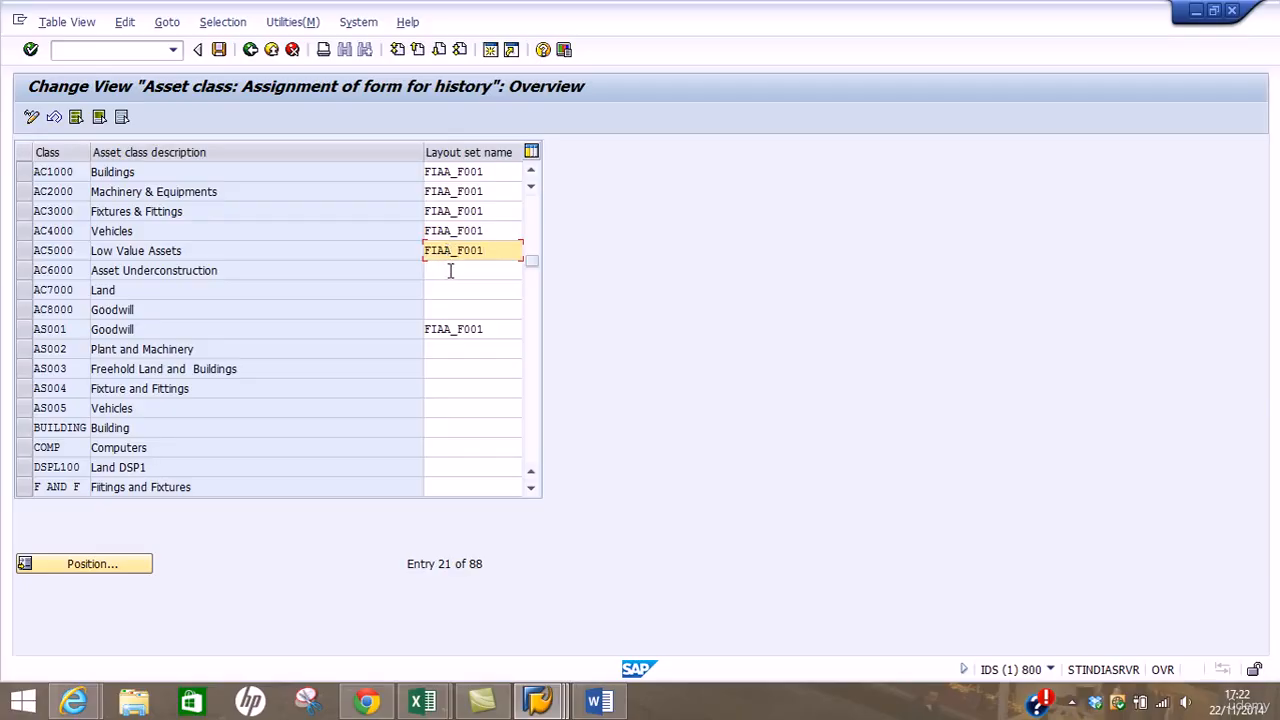
{"action": "left_click", "coordinate": [451, 272]}
{"action": "key", "text": "ctrl+v"}
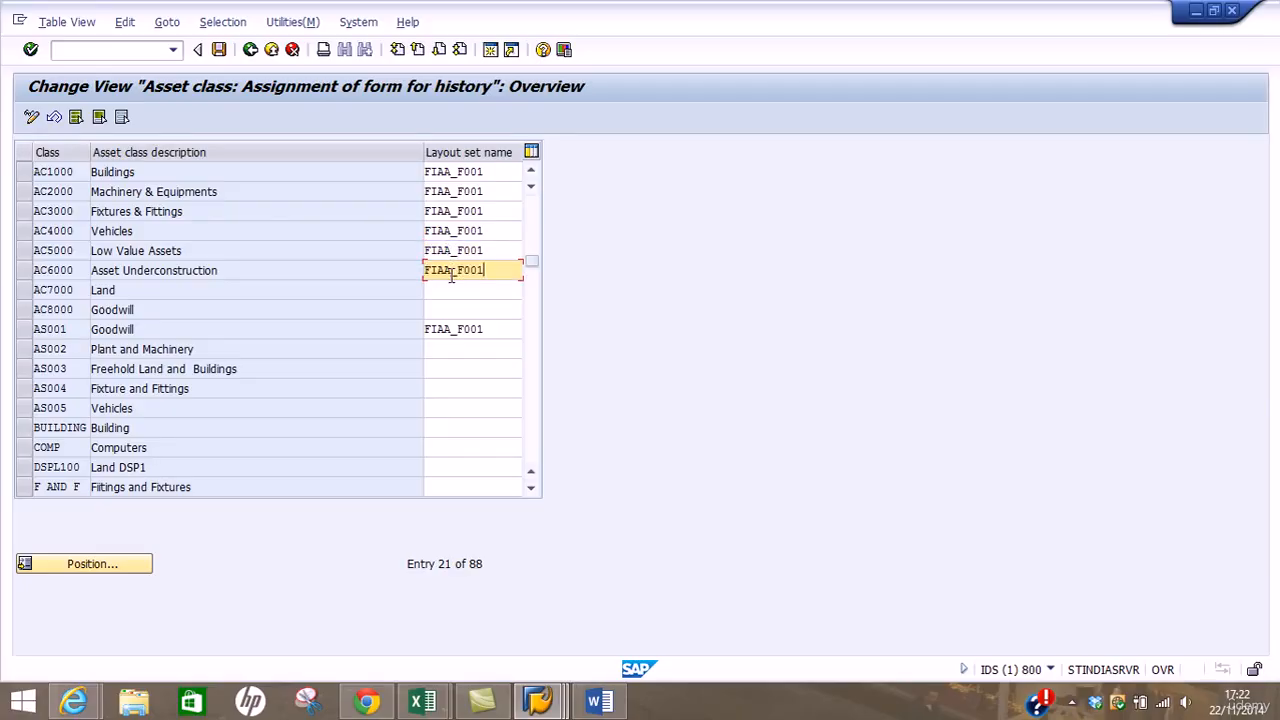
{"action": "left_click", "coordinate": [454, 289]}
{"action": "key", "text": "ctrl+v"}
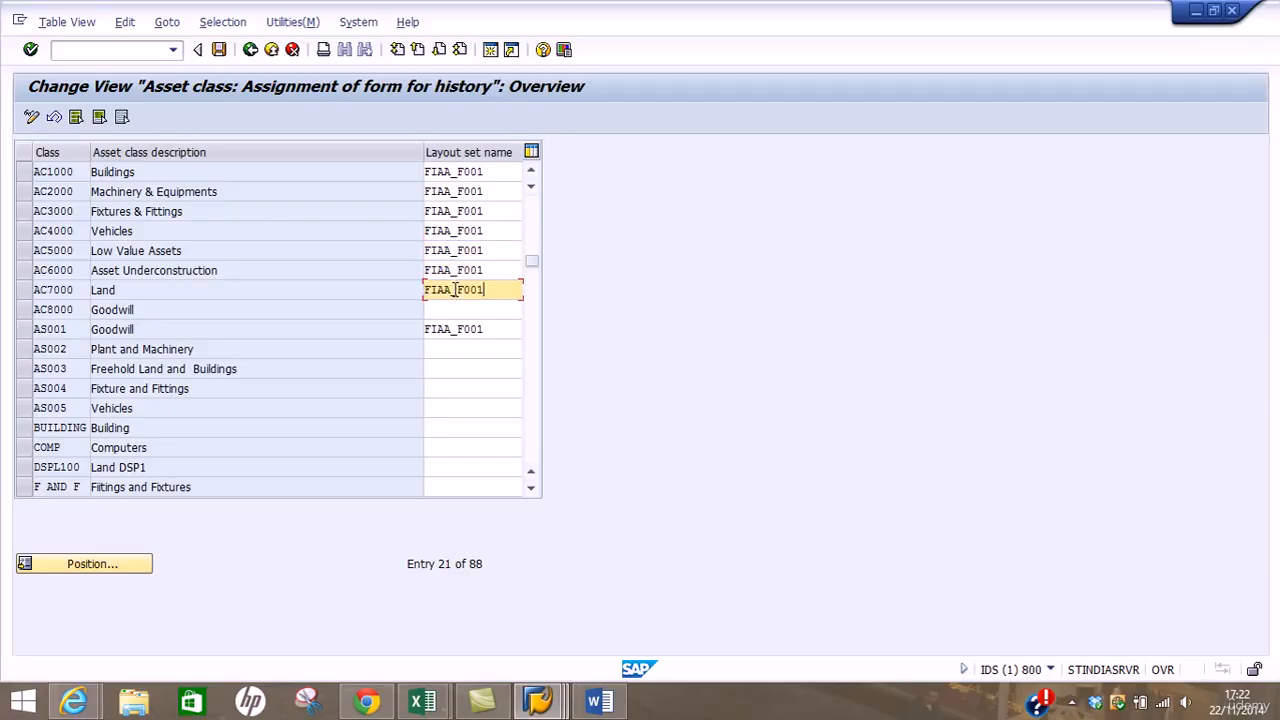
{"action": "left_click", "coordinate": [455, 308]}
{"action": "key", "text": "ctrl+v"}
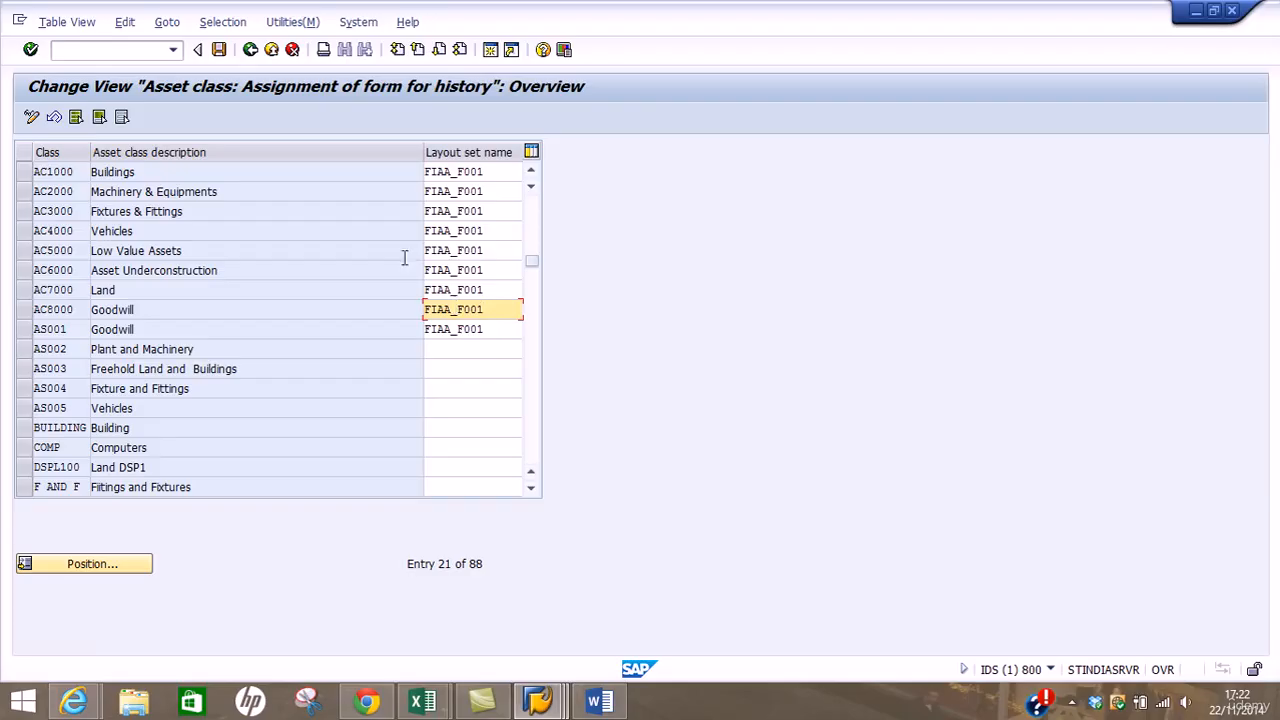
- Save the assignments in a new customizing request described as "Assignment of form for history sheet - AA" and return to the IMG structure
{"action": "left_click", "coordinate": [219, 50]}
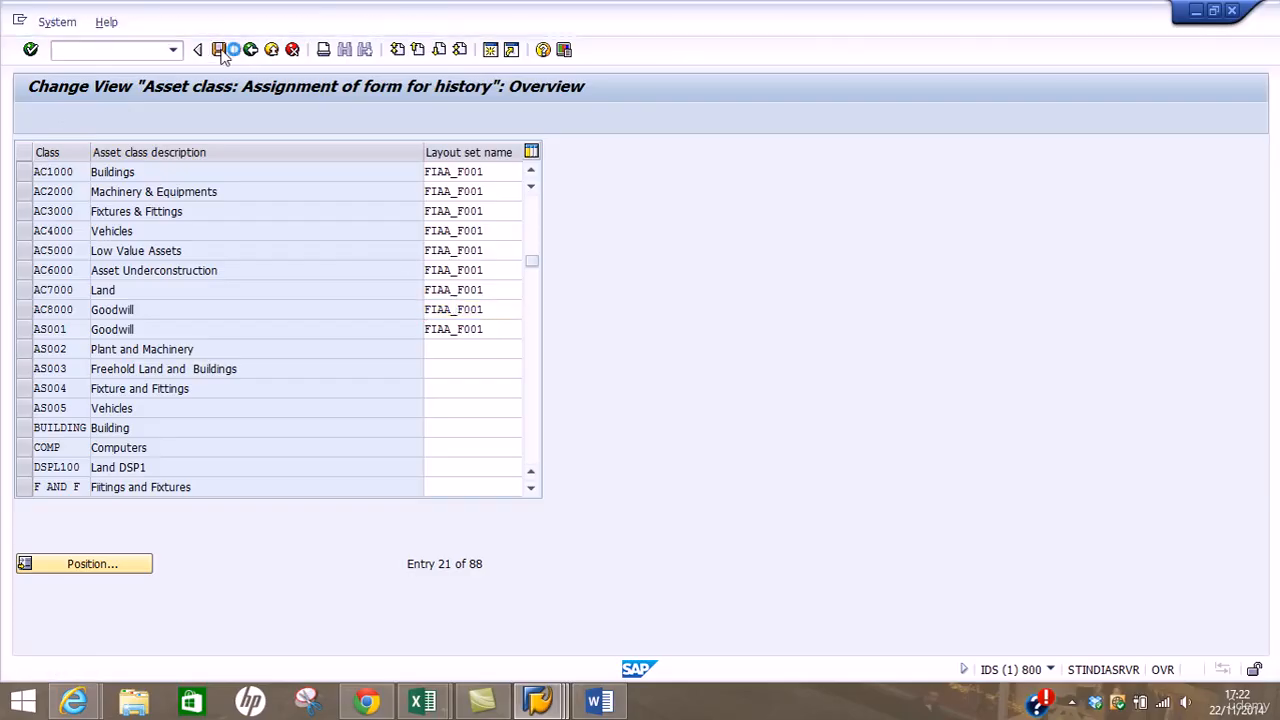
{"action": "left_click", "coordinate": [359, 318]}
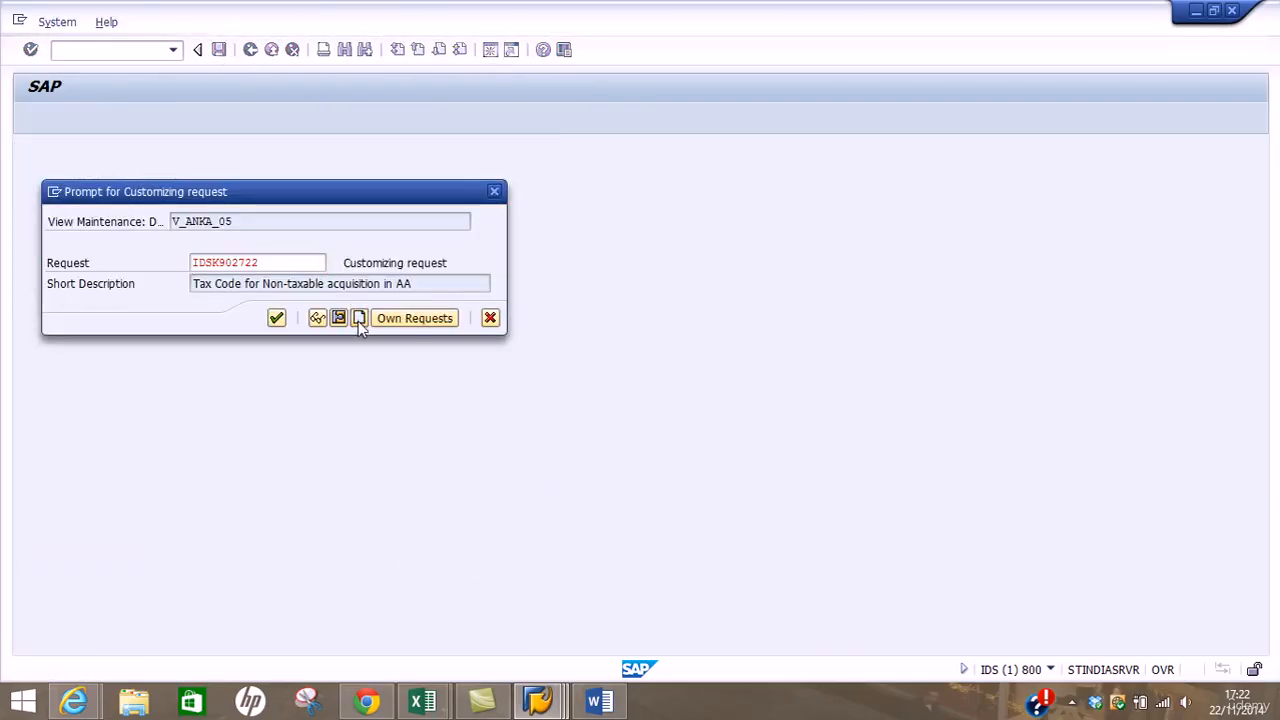
{"action": "type", "text": "Assign"}
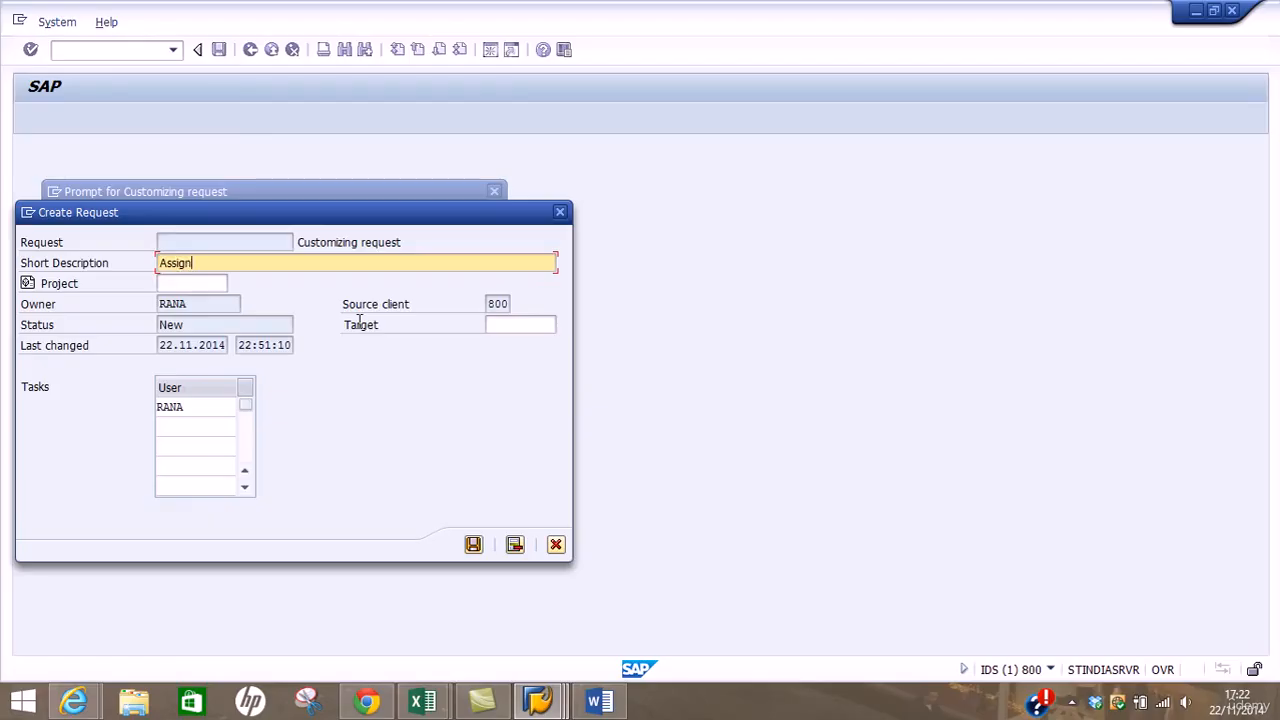
{"action": "type", "text": "mene"}
{"action": "type", "text": " of form fo"}
{"action": "type", "text": "r history sh"}
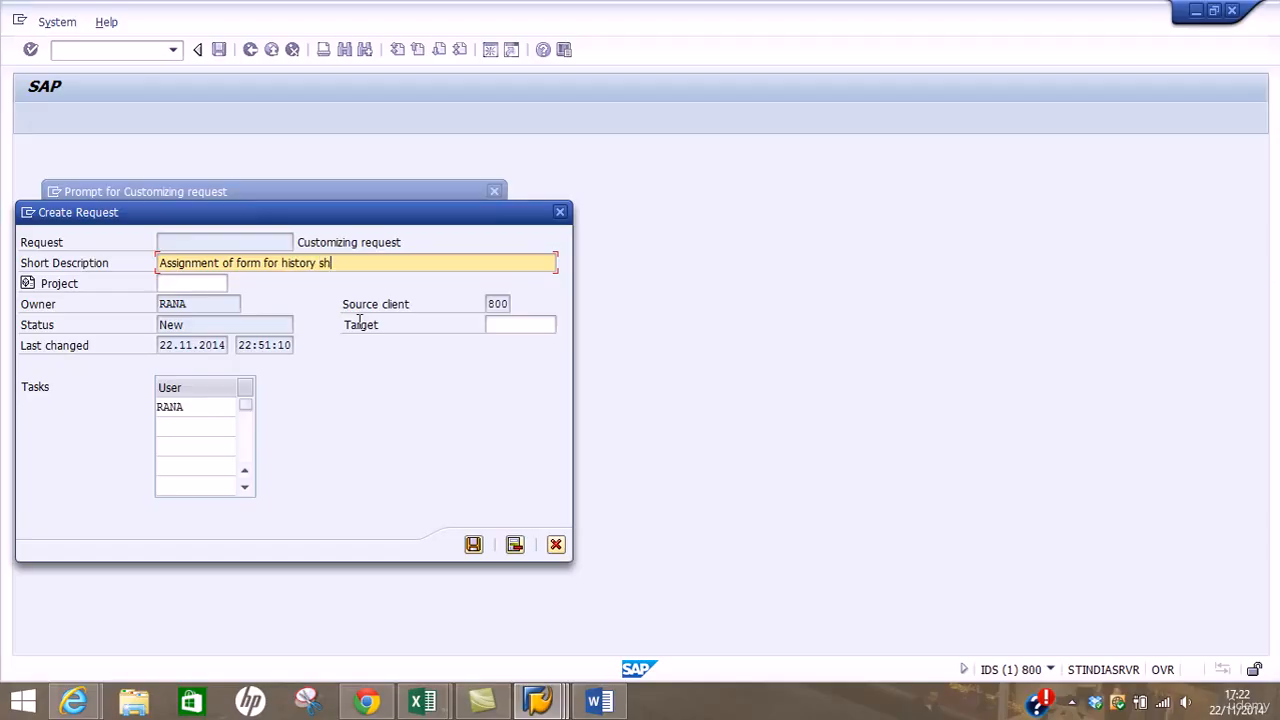
{"action": "type", "text": "eet - AA"}
{"action": "left_click", "coordinate": [474, 545]}
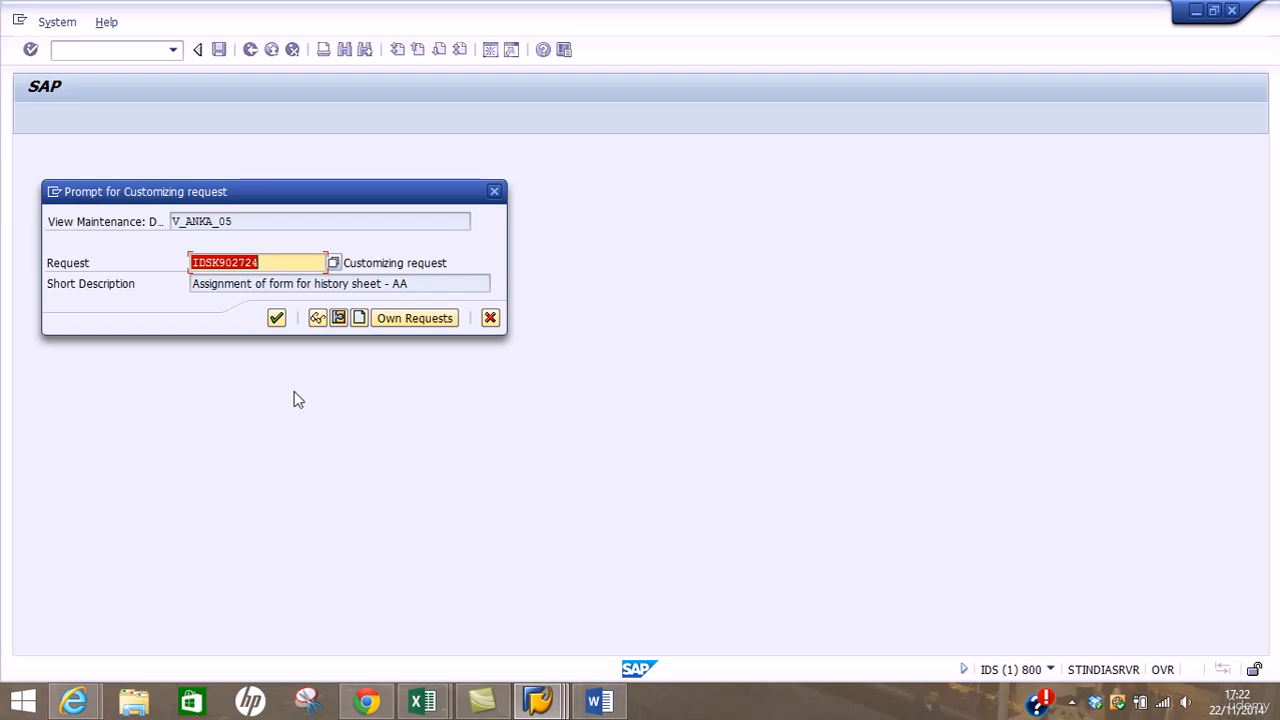
{"action": "left_click", "coordinate": [276, 318]}
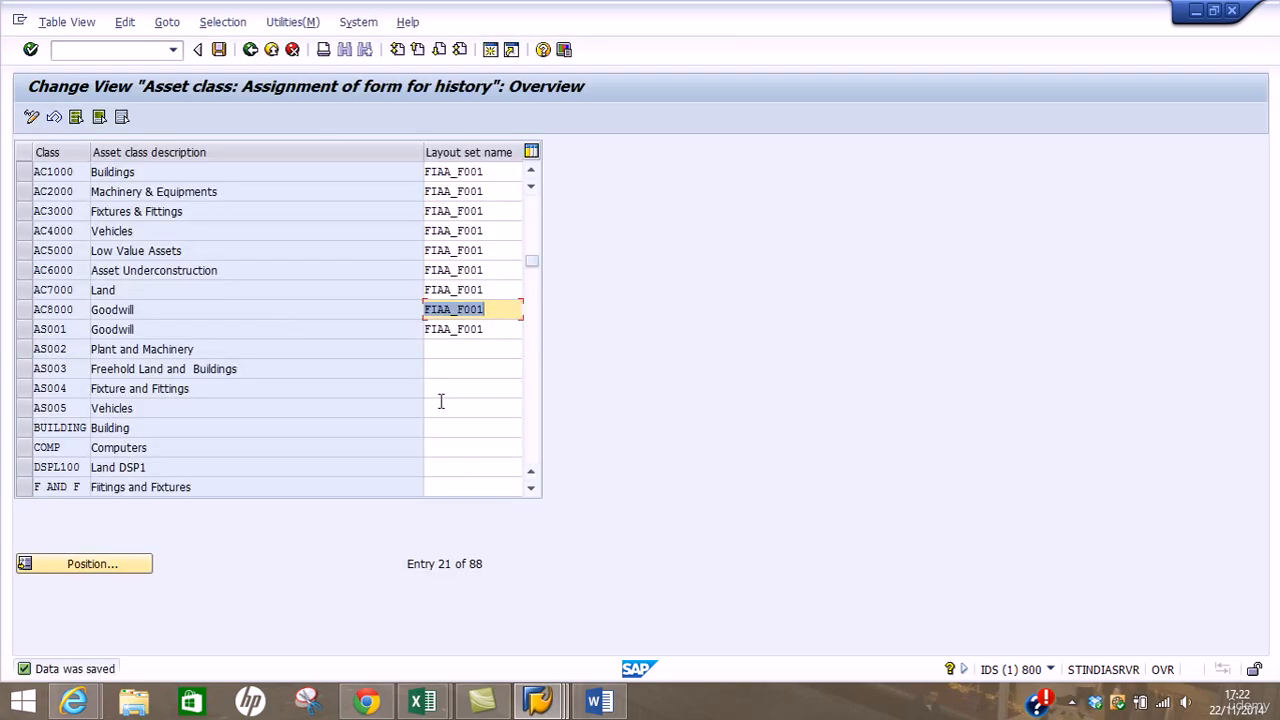
{"action": "left_click", "coordinate": [251, 50]}
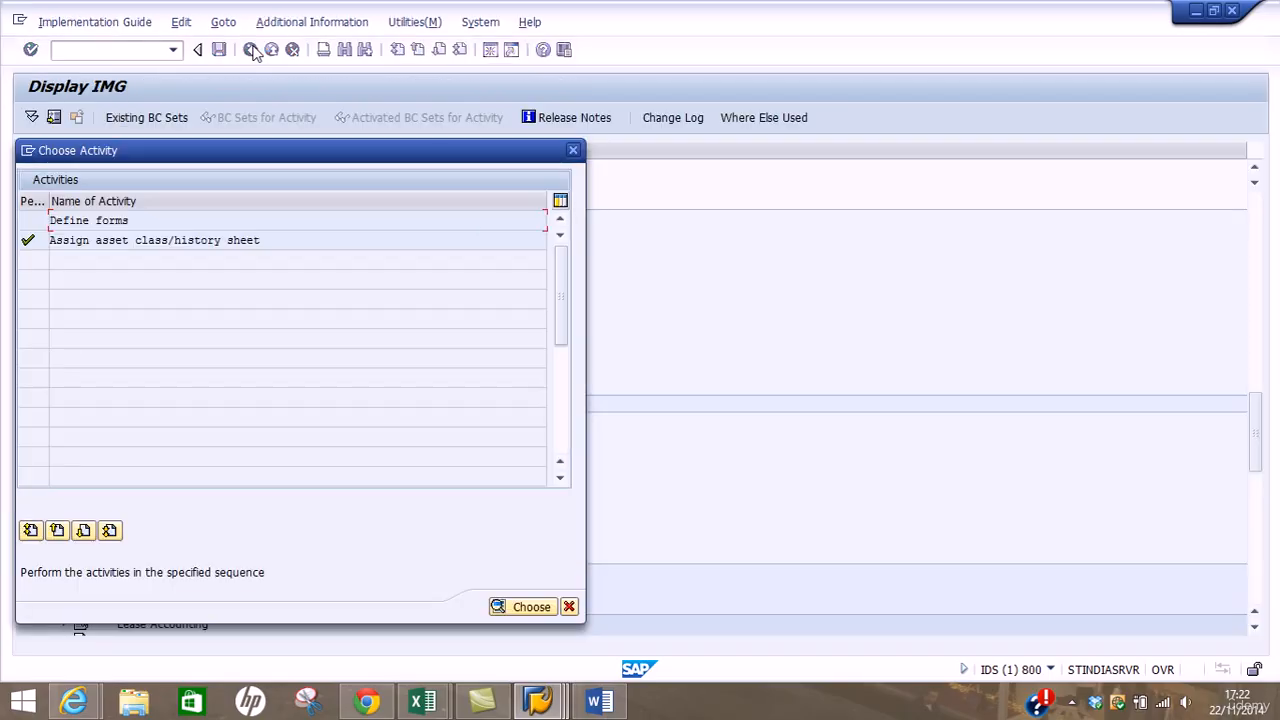
{"action": "left_click", "coordinate": [569, 607]}
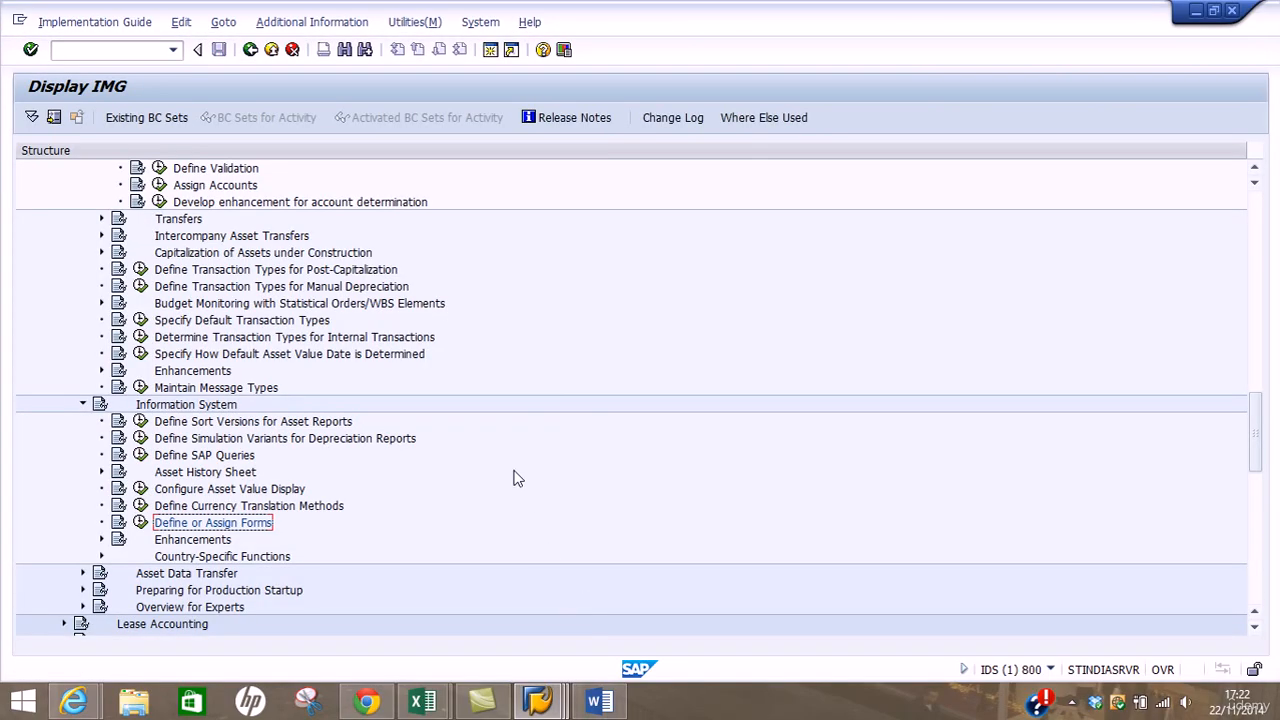
- Switch to the SAP FICO Training Plan in Word and highlight topics 29.1 to 30.2, followed by heading 31, Segments, Profit Centers and Cost Centers for Assets
{"action": "left_click", "coordinate": [598, 703]}
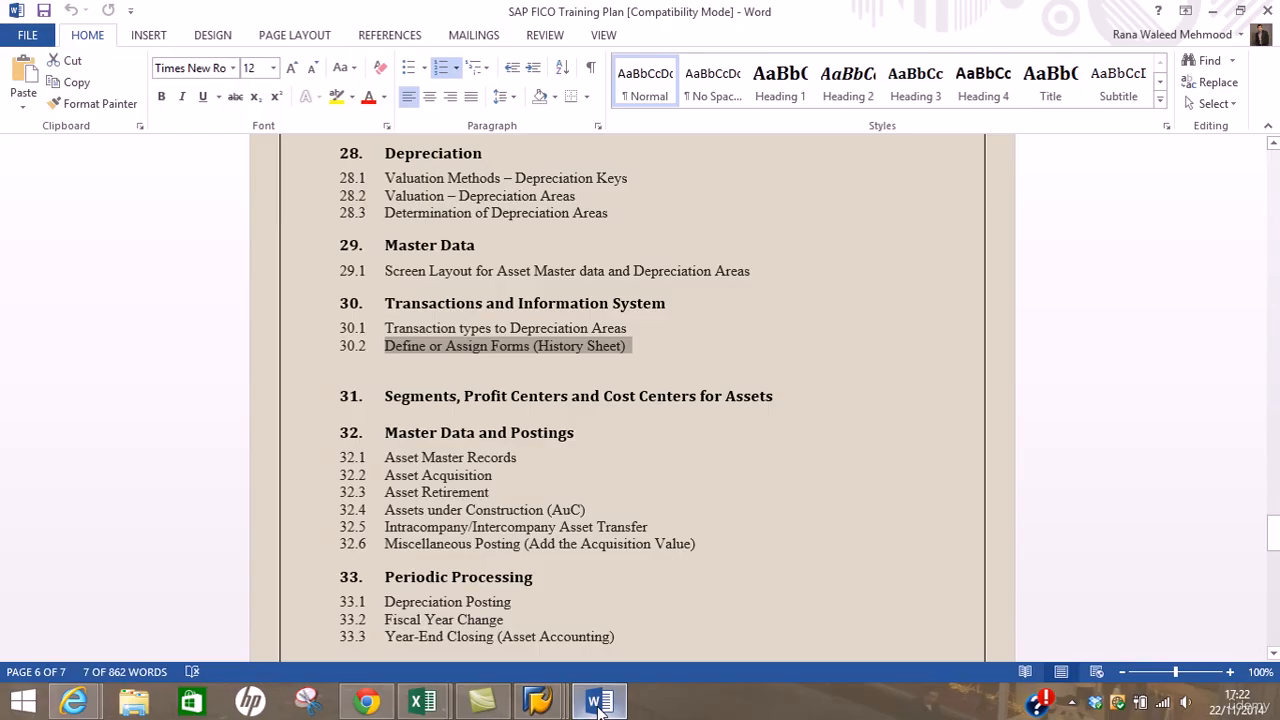
{"action": "left_click", "coordinate": [620, 366]}
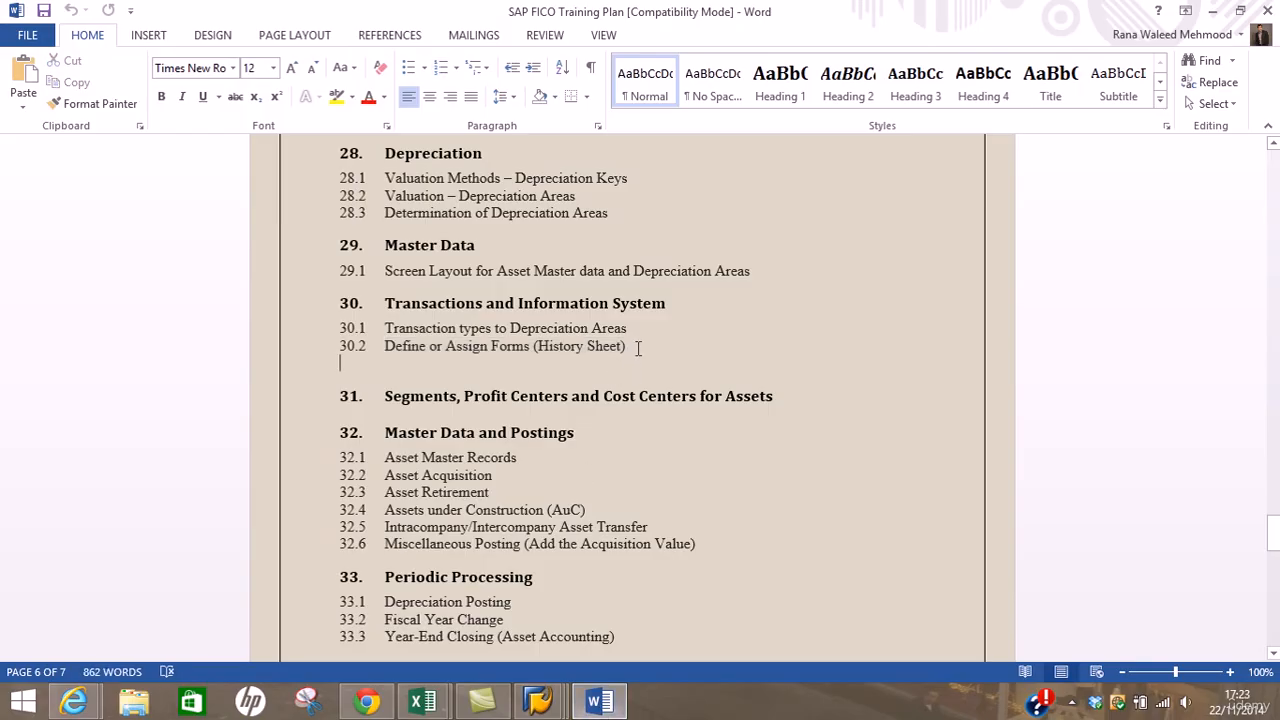
{"action": "left_click_drag", "start_coordinate": [640, 346], "coordinate": [481, 238]}
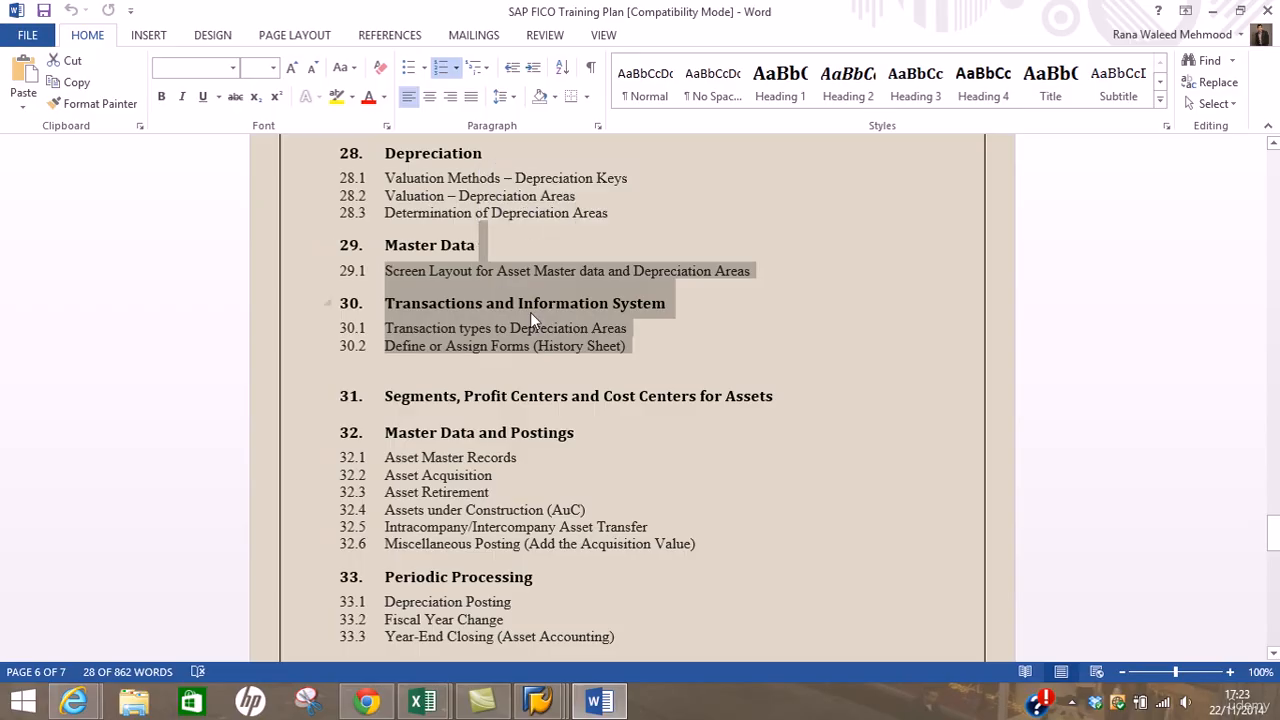
{"action": "left_click", "coordinate": [662, 331]}
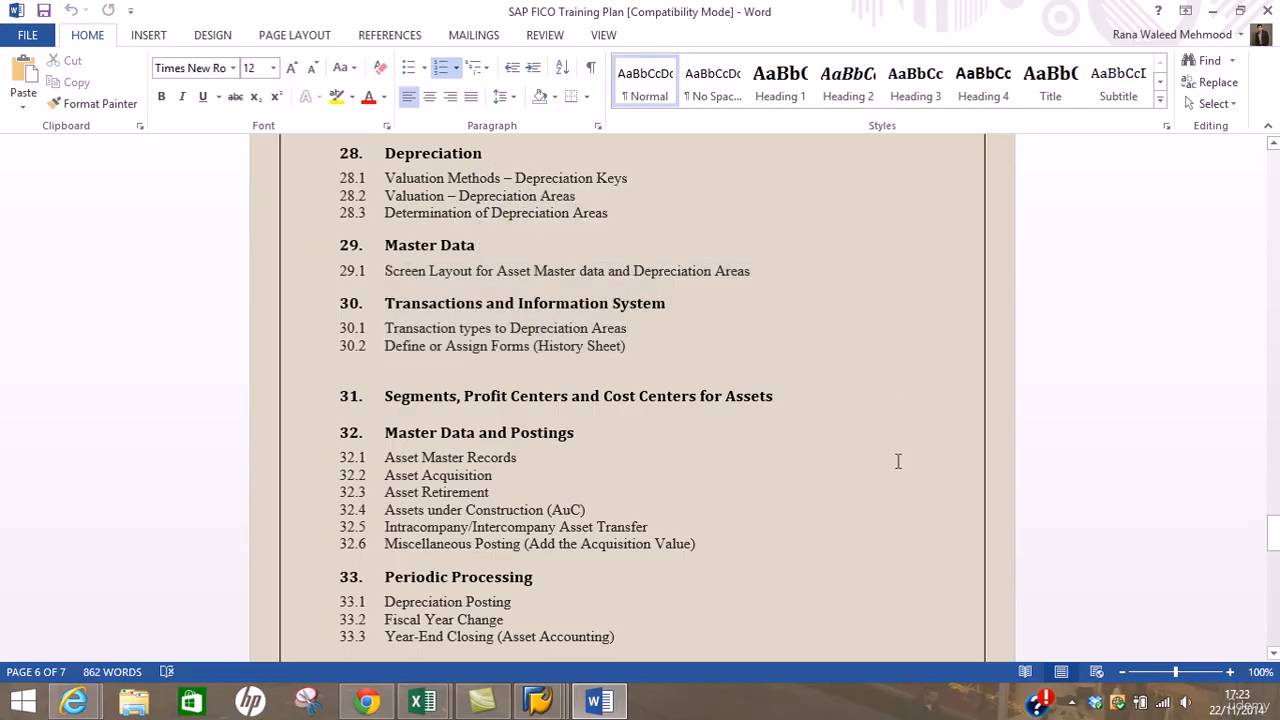
{"action": "left_click_drag", "start_coordinate": [776, 397], "coordinate": [438, 374]}
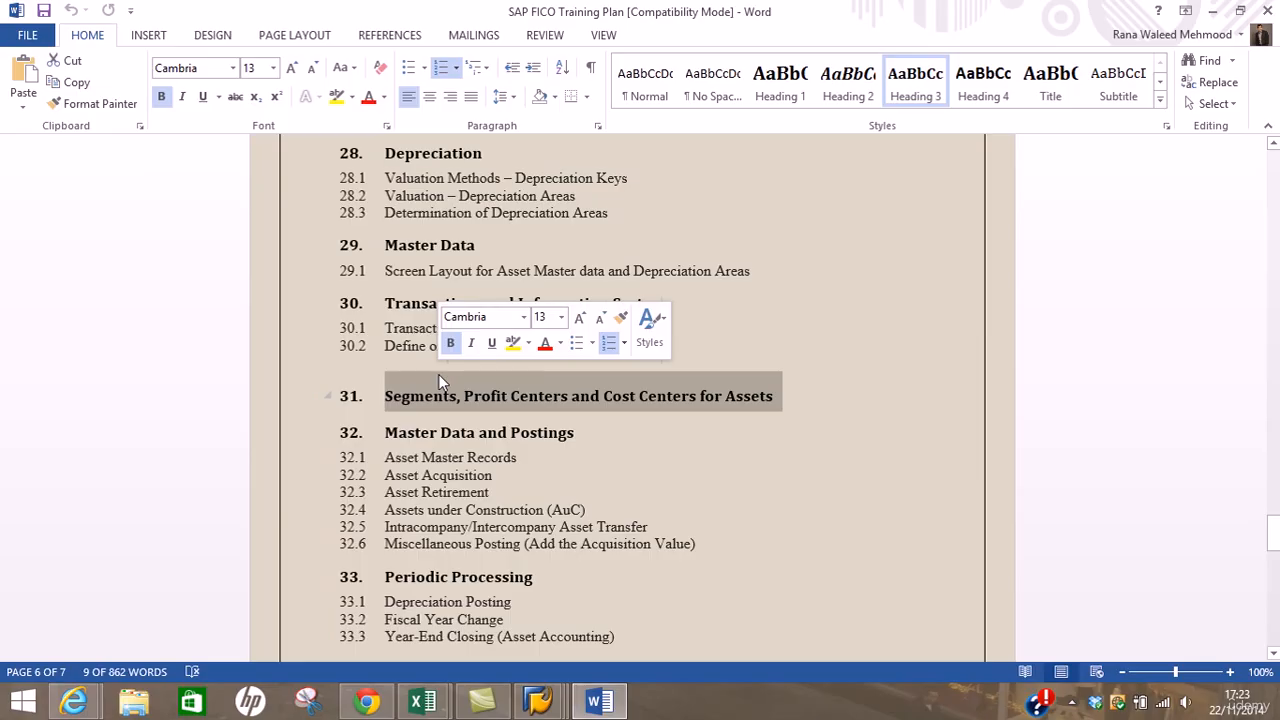
{"action": "left_click", "coordinate": [706, 341]}
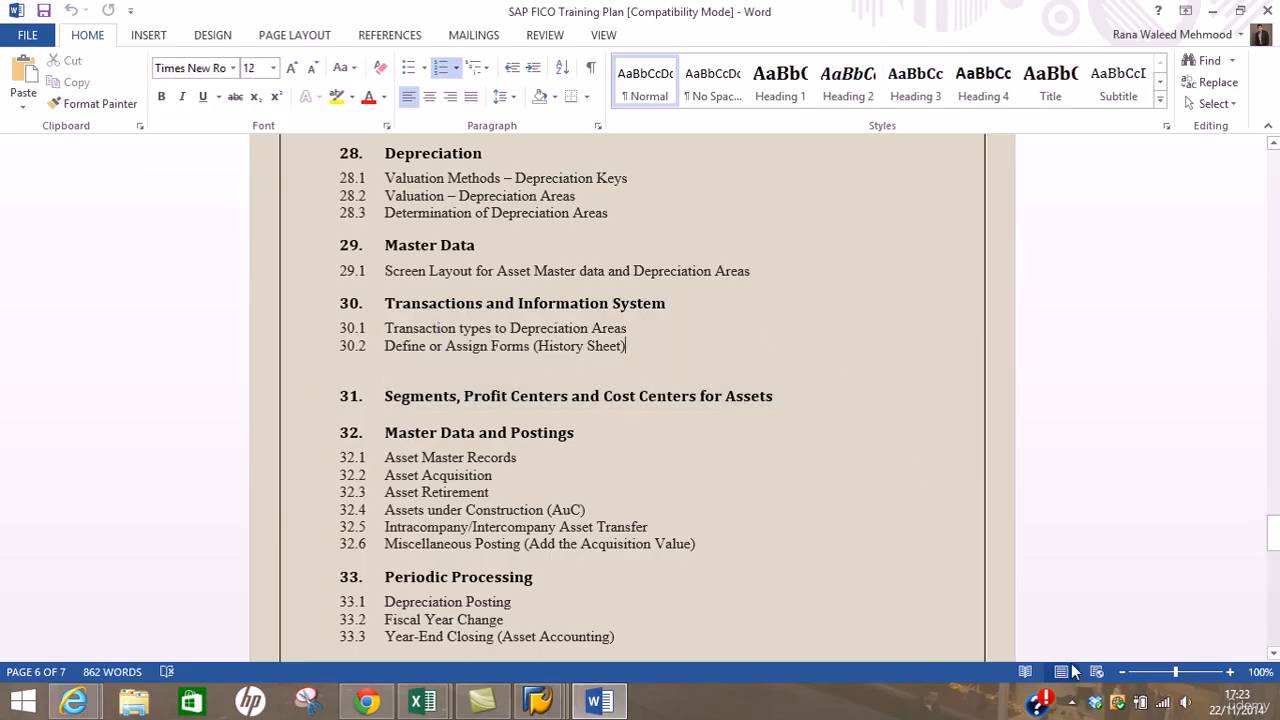
{"action": "left_click", "coordinate": [1072, 702]}
{"action": "left_click", "coordinate": [1055, 543]}
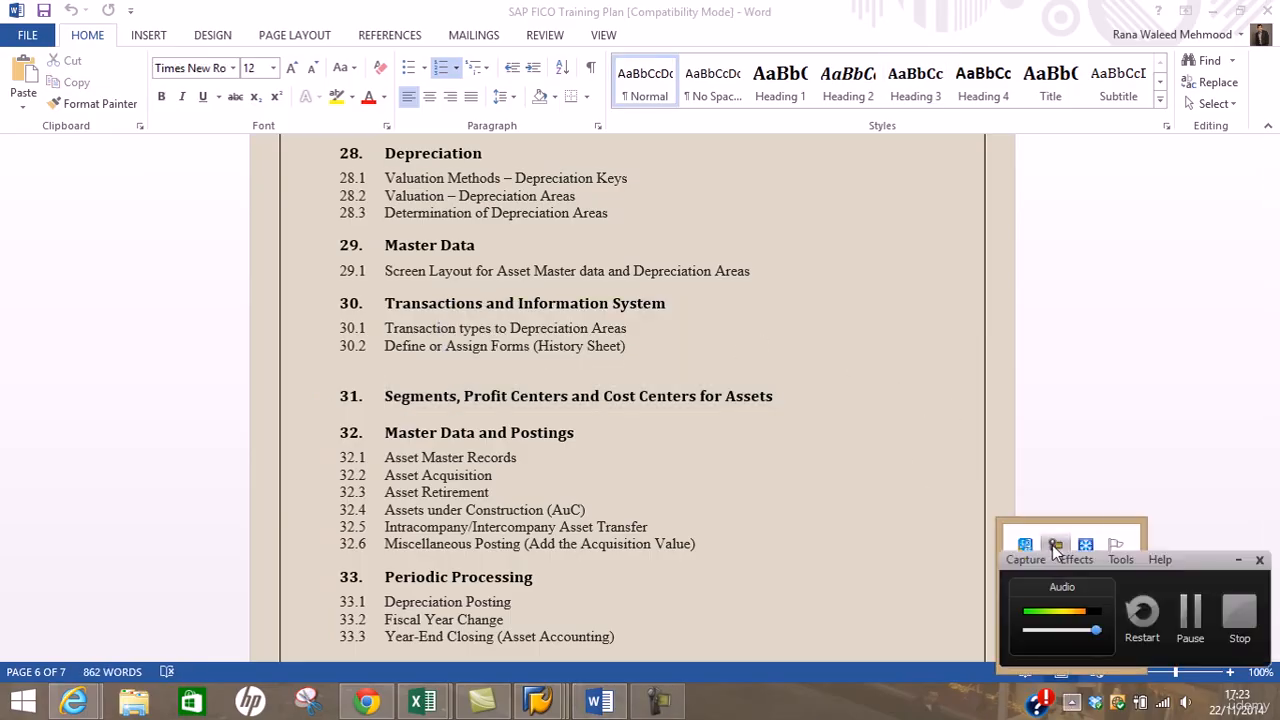